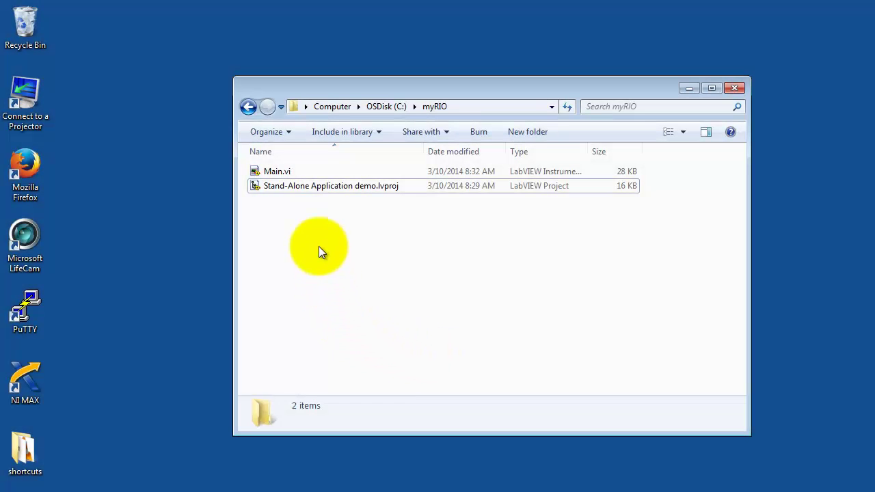
Open Stand-Alone Application demo.lvproj, expand the myRIO-1900 target, and open Main.vi's Bounce LED front panel
double_click(319, 184)
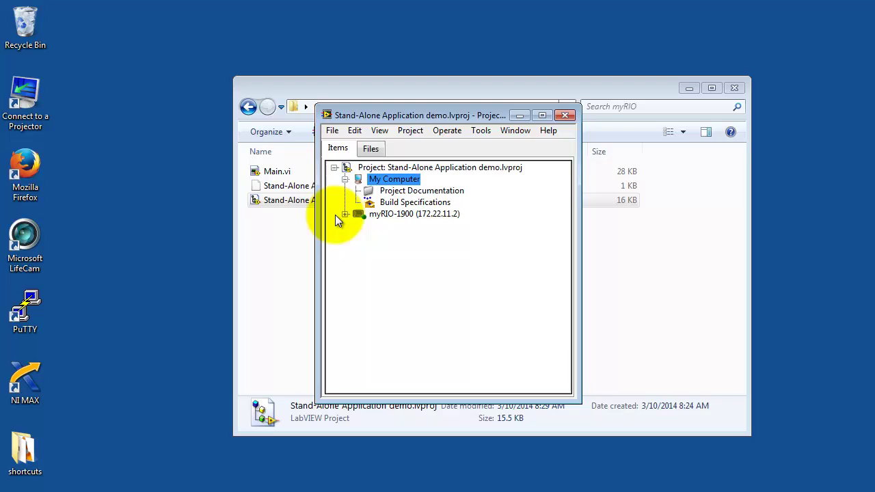
click(345, 214)
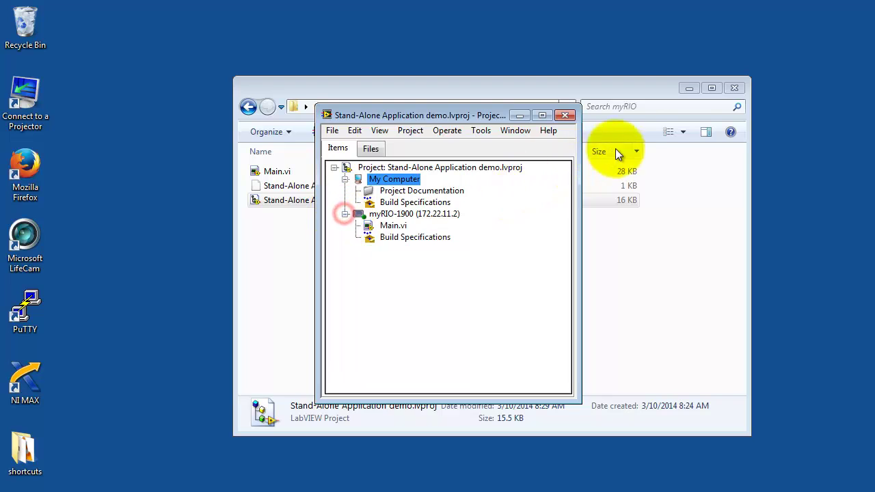
click(687, 88)
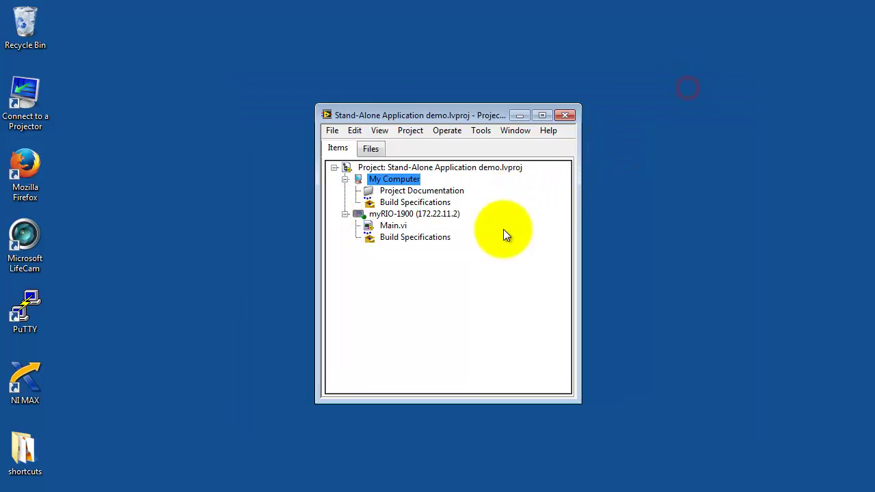
double_click(393, 227)
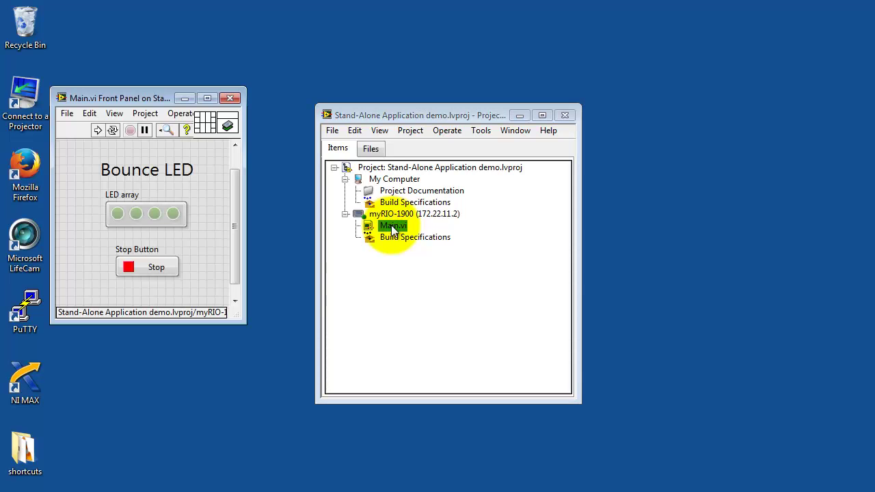
Show Main.vi's block diagram, then run the Bounce LED VI on the myRIO and stop it
key(ctrl+e)
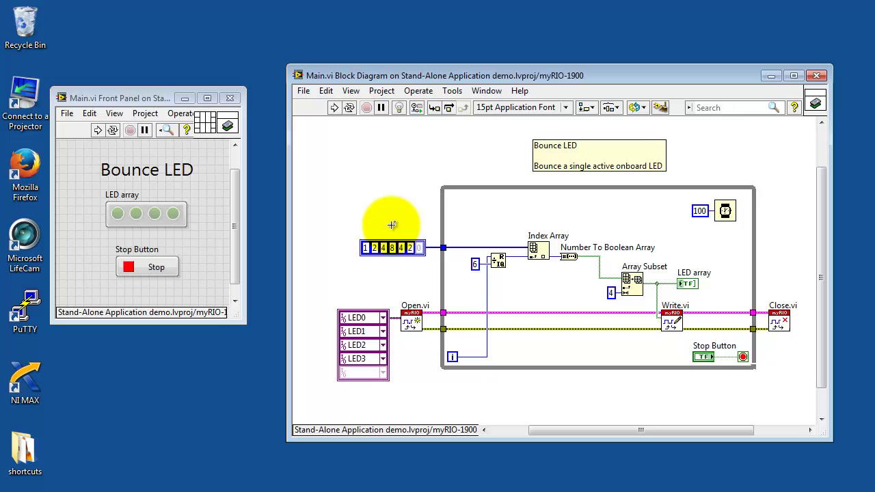
click(96, 131)
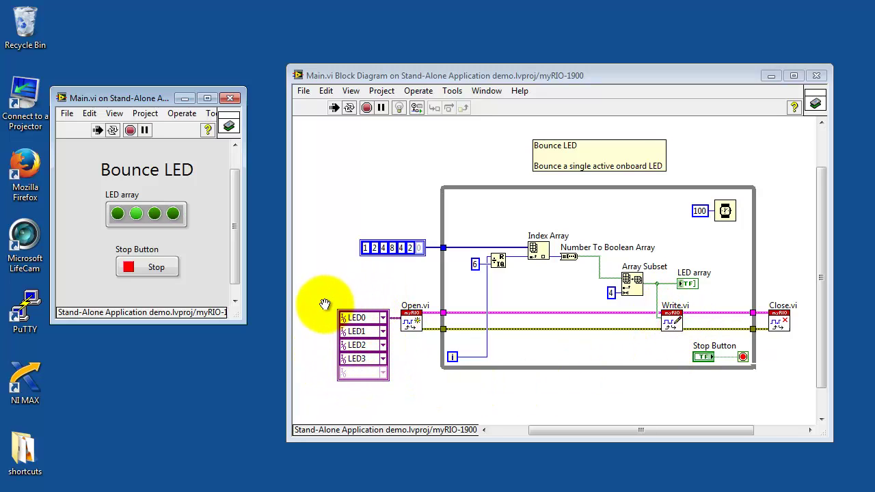
click(155, 266)
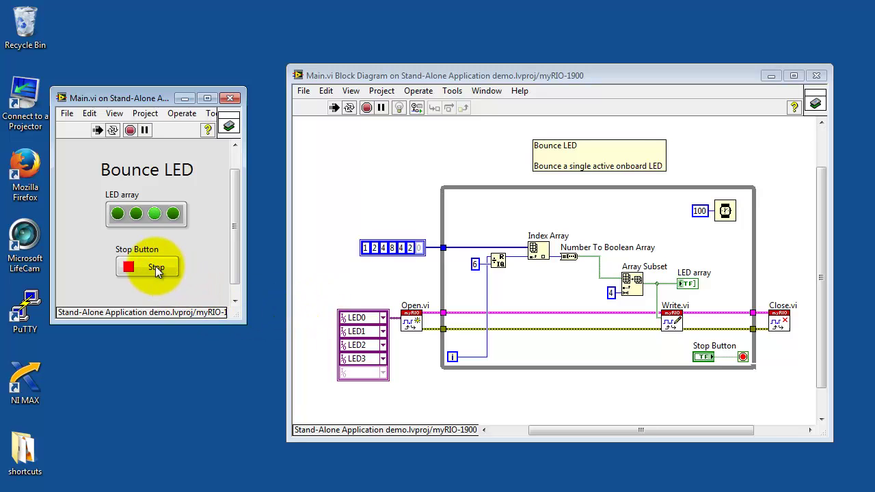
Create a new Real-Time Application build specification under the myRIO-1900 Build Specifications
click(770, 75)
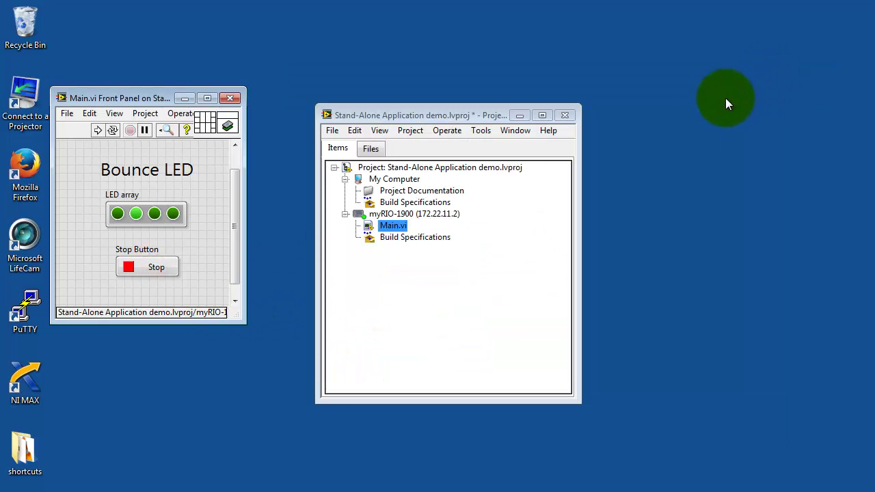
click(395, 262)
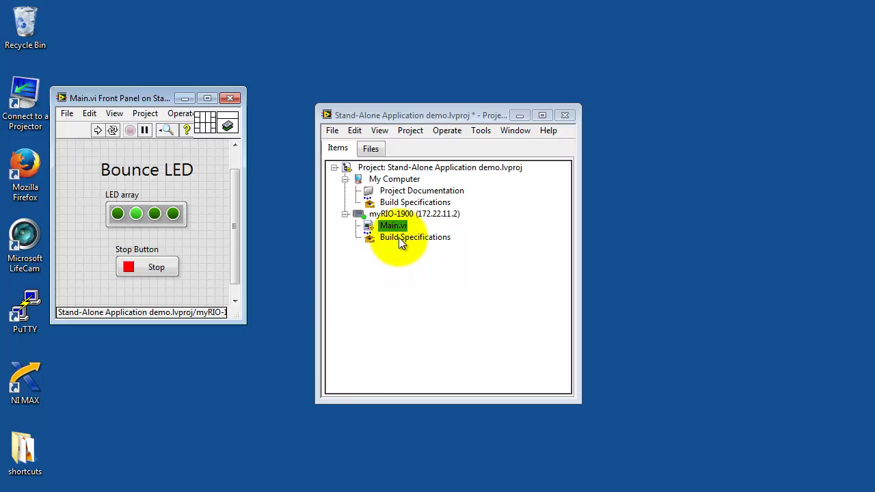
click(399, 238)
right_click(398, 237)
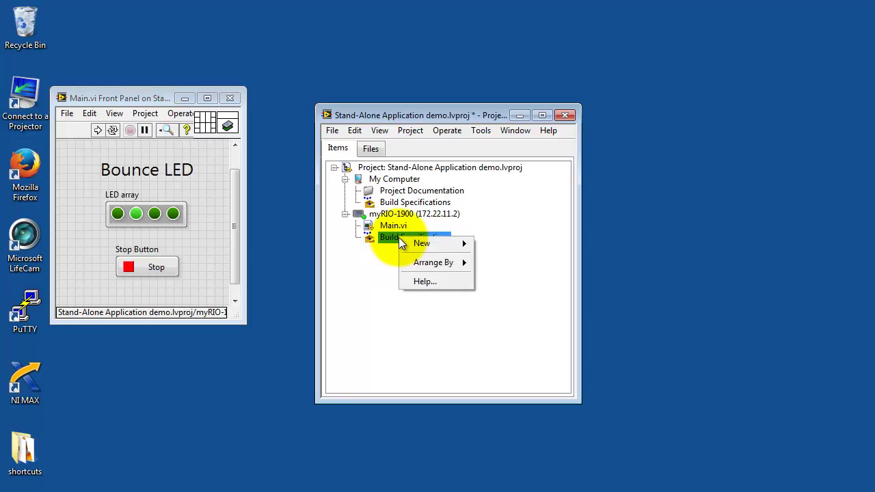
mouse_move(428, 246)
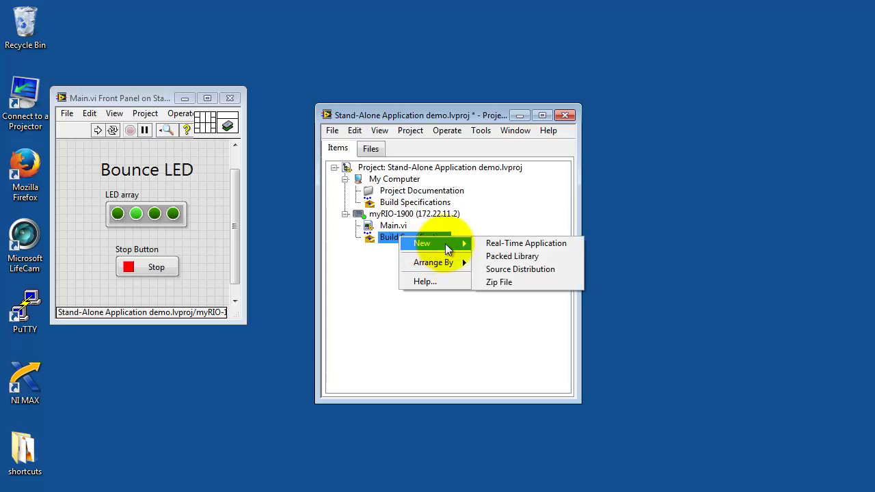
click(528, 243)
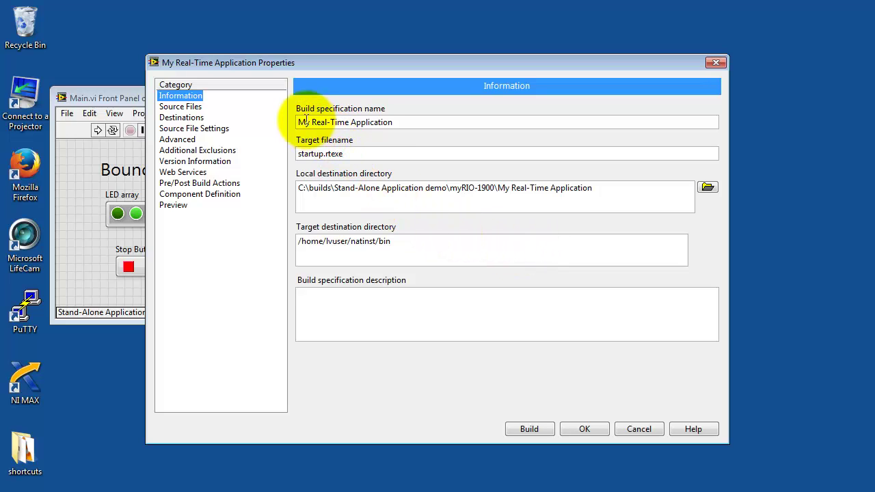
Name the build 'Bounce LED' and describe it as 'First version of stand-alone application'
drag(299, 121, 393, 122)
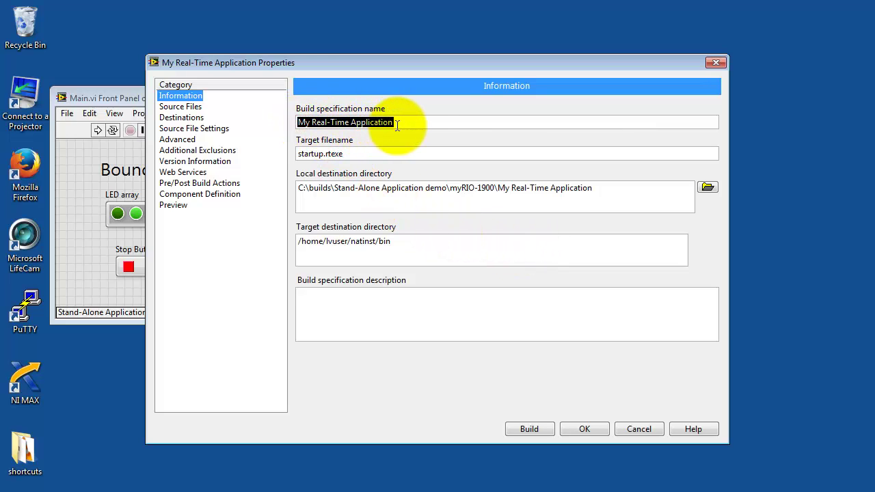
text(Bounce LED)
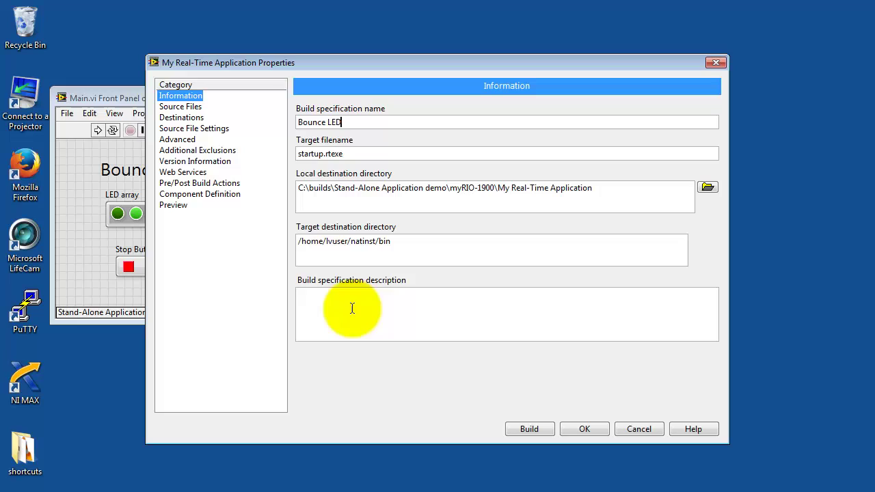
click(333, 295)
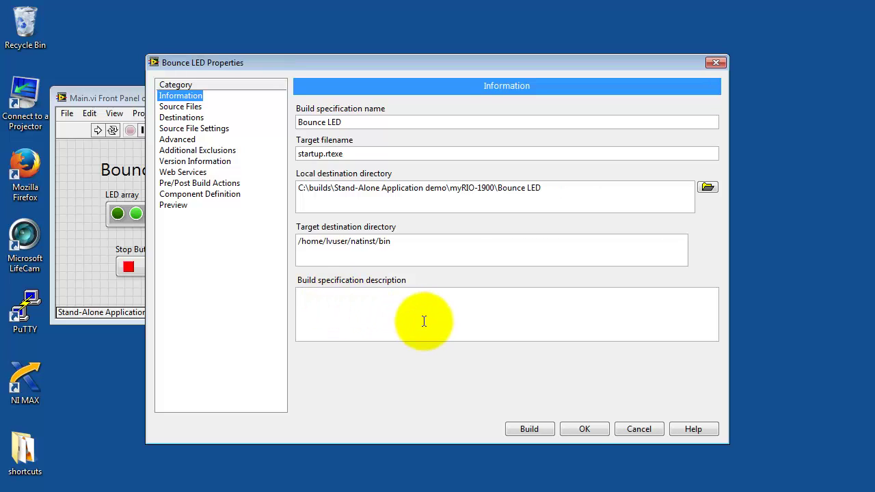
text(First version of stand-alone application)
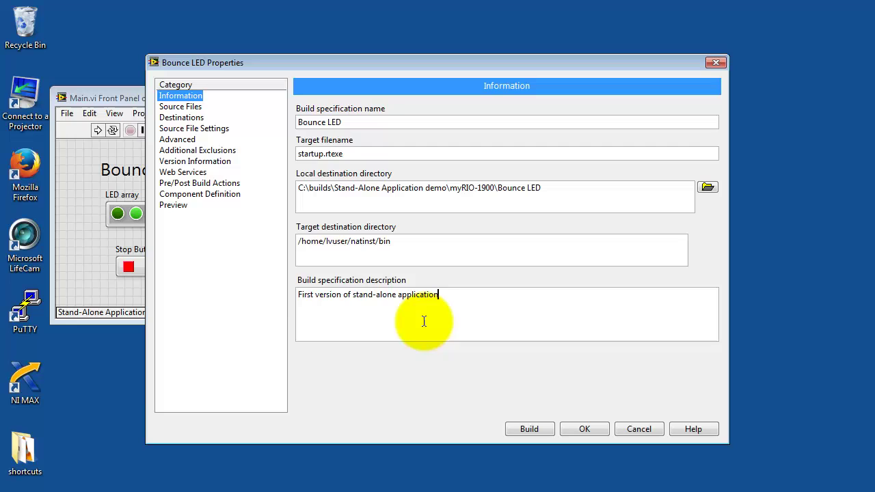
Make Main.vi the Startup VI, built as startup.rtexe in /home/lvuser/natinst/bin
click(193, 108)
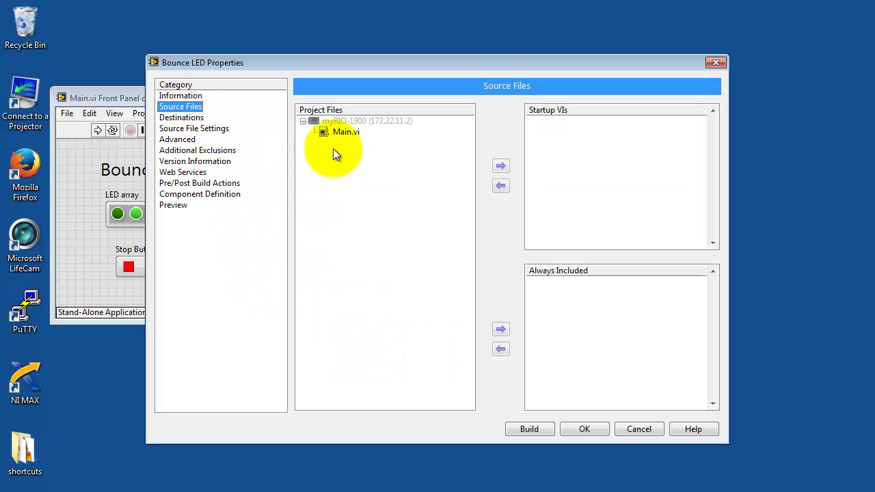
click(344, 132)
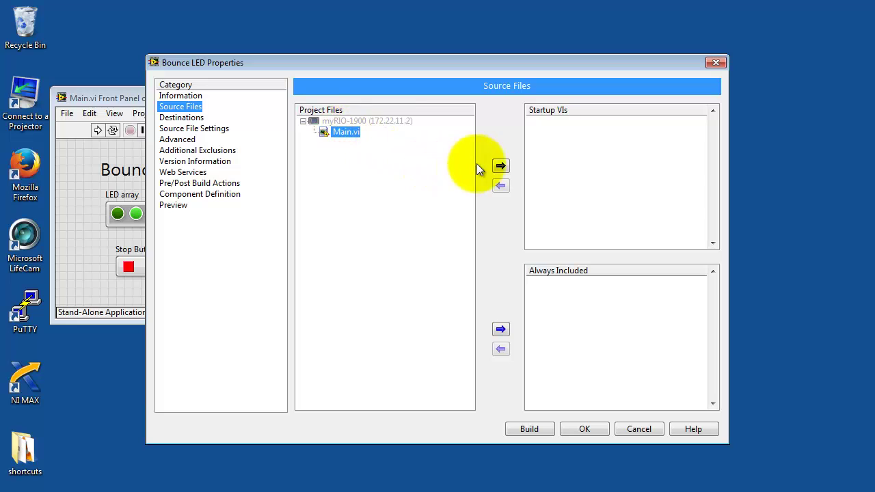
click(501, 166)
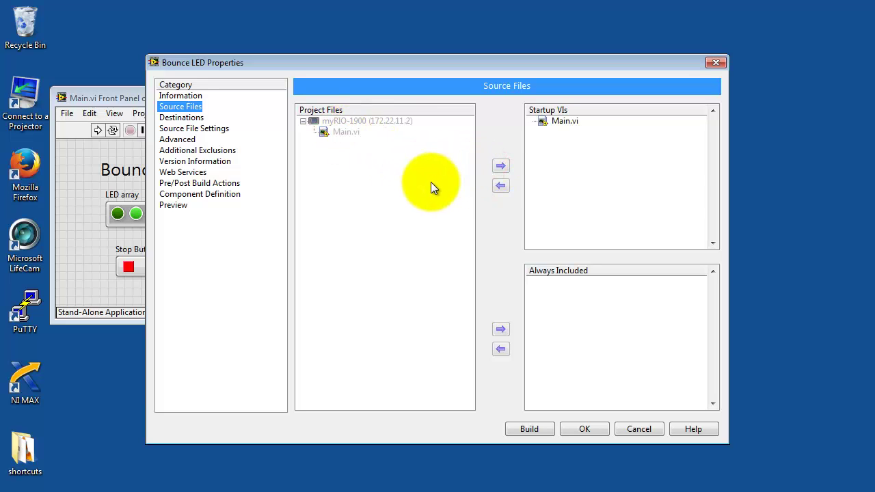
click(182, 118)
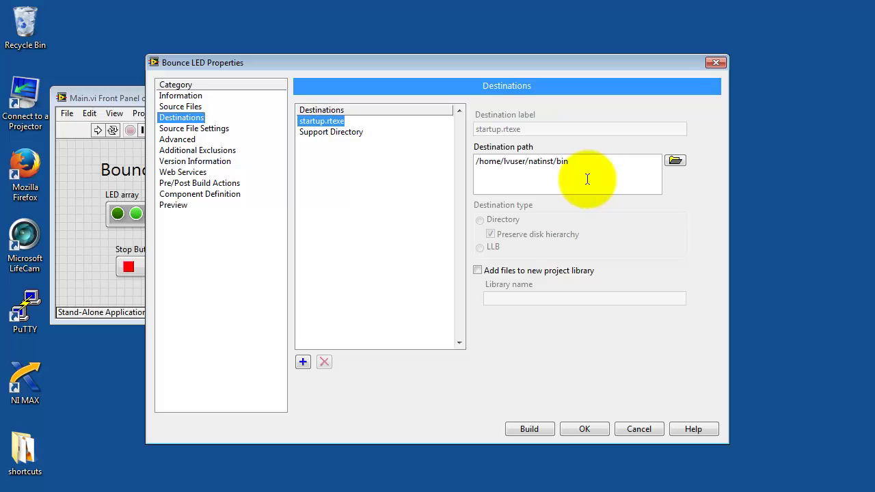
click(335, 132)
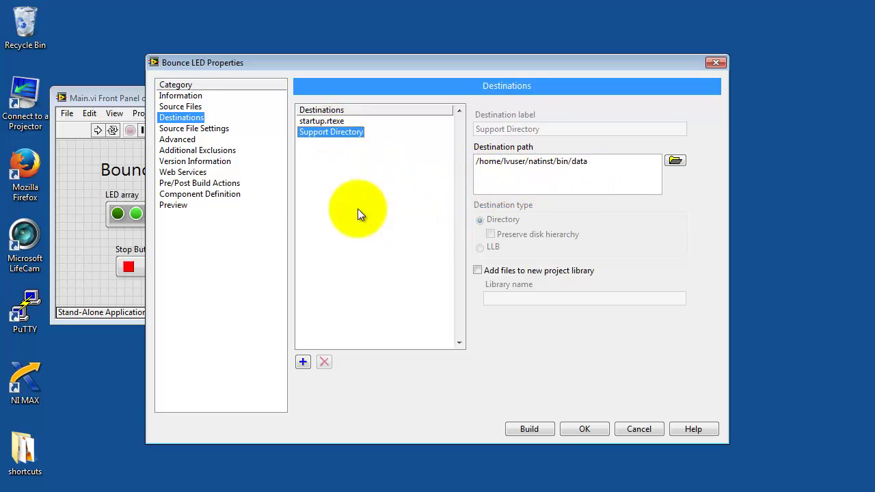
click(190, 130)
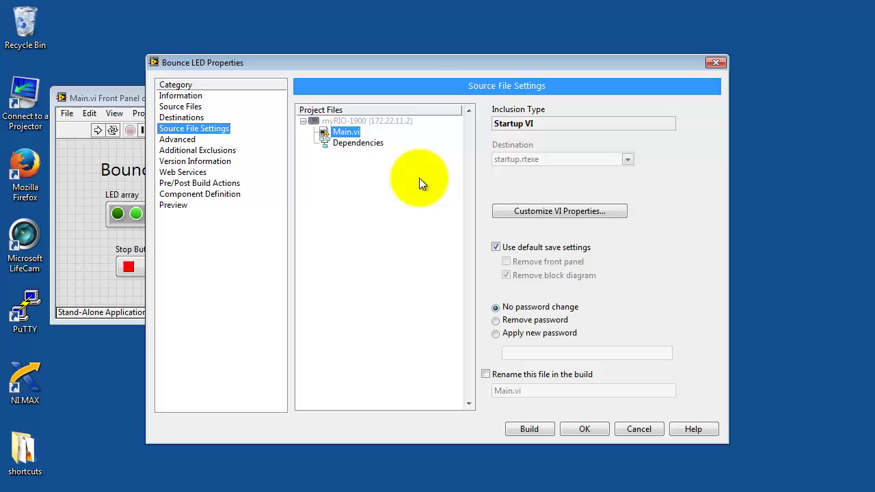
Review Main.vi's properties and the Advanced through Components categories at defaults, ending on Preview
click(540, 211)
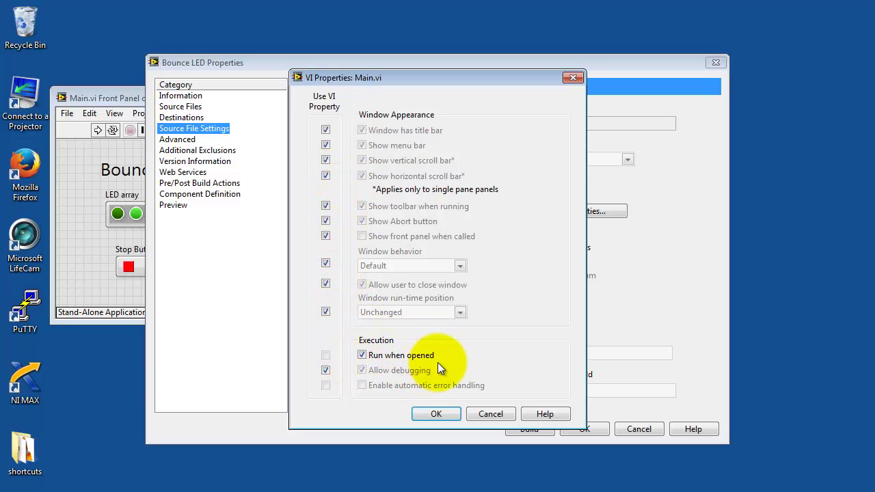
click(492, 414)
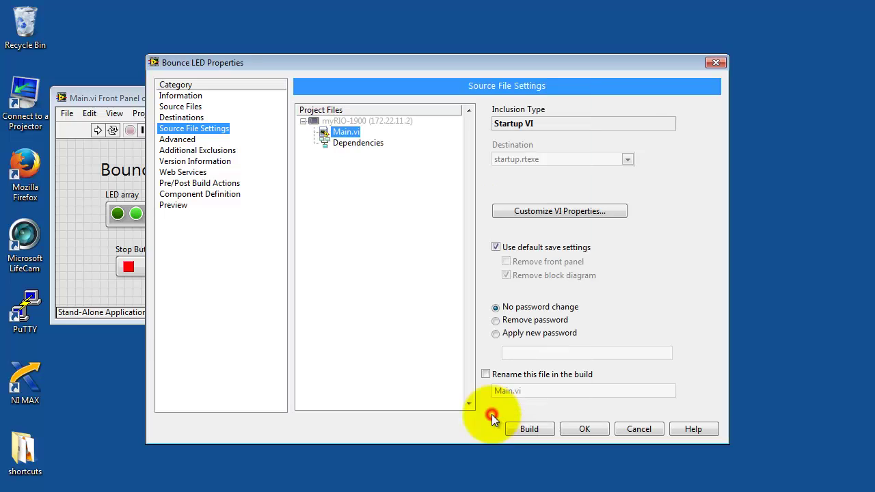
click(177, 140)
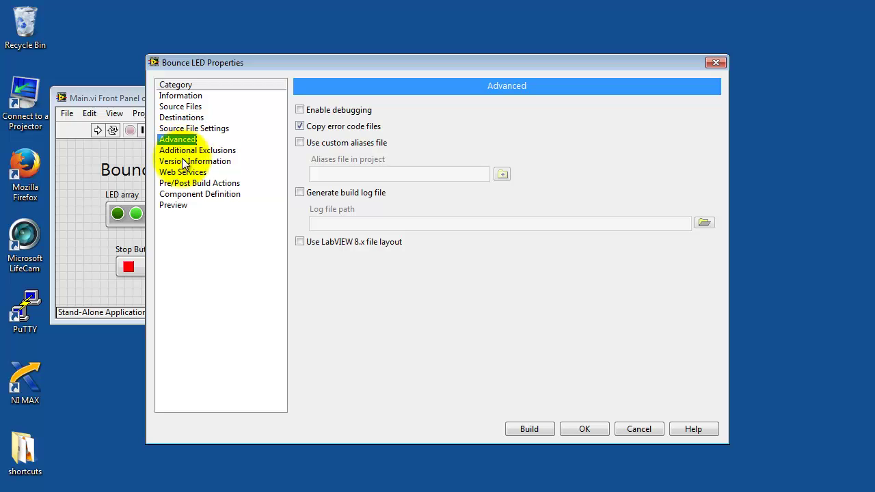
click(183, 152)
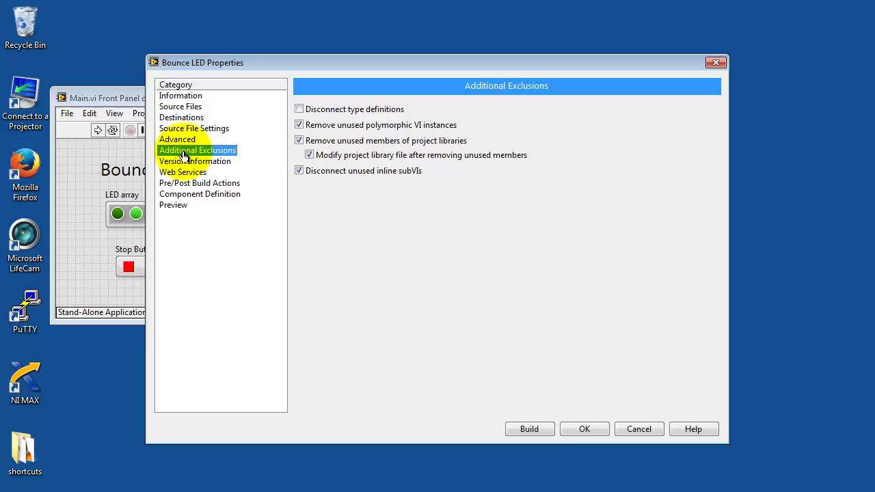
click(184, 163)
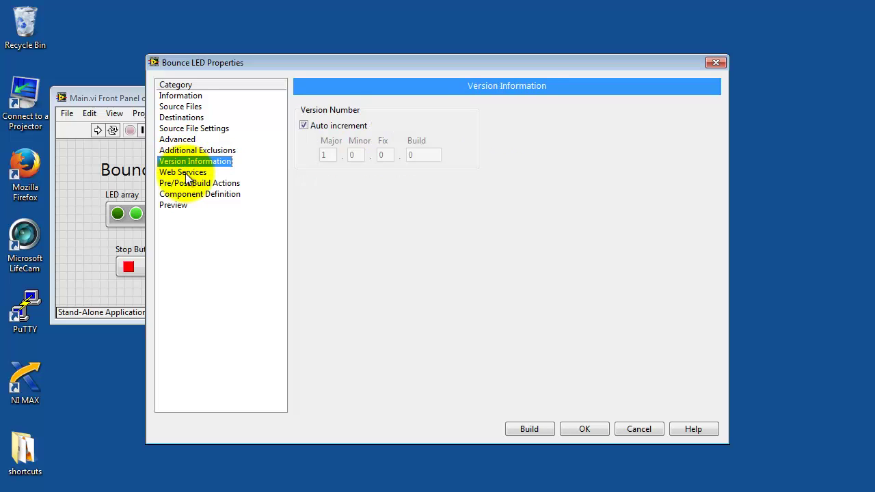
click(185, 172)
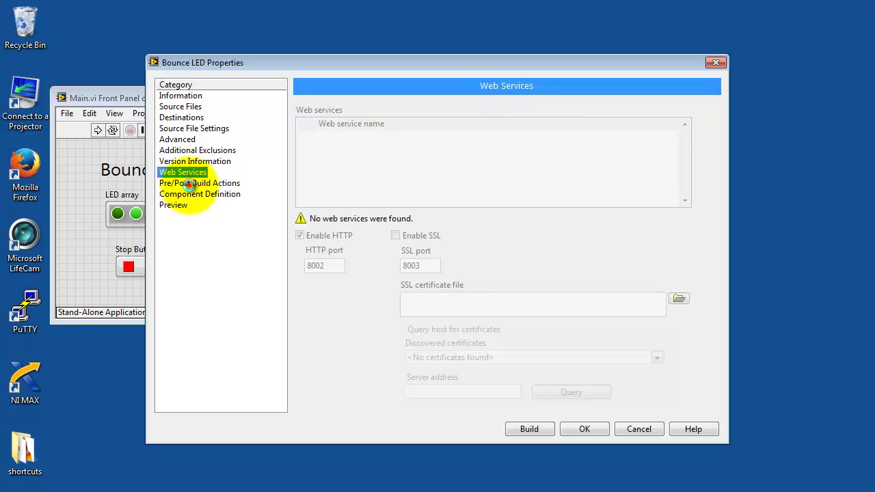
click(189, 185)
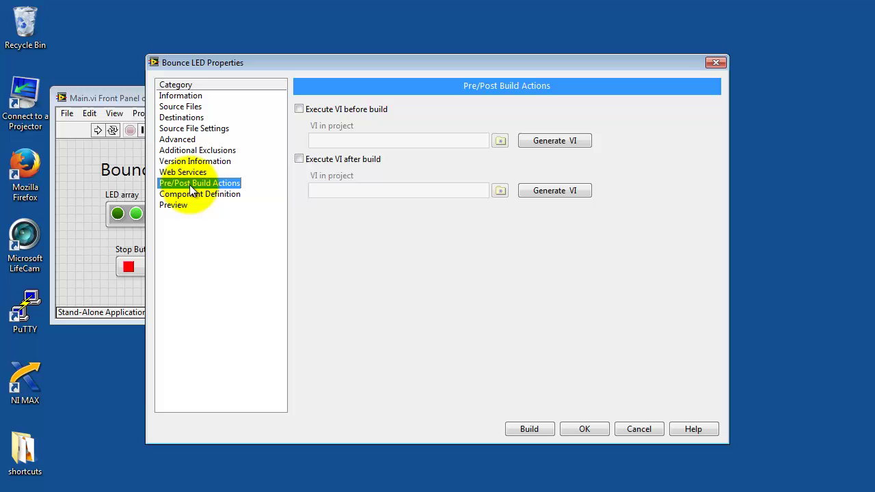
click(188, 195)
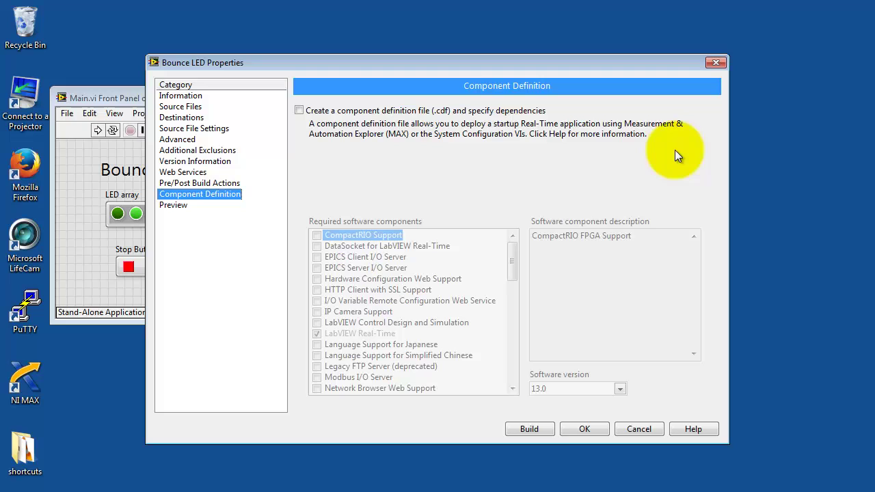
click(174, 205)
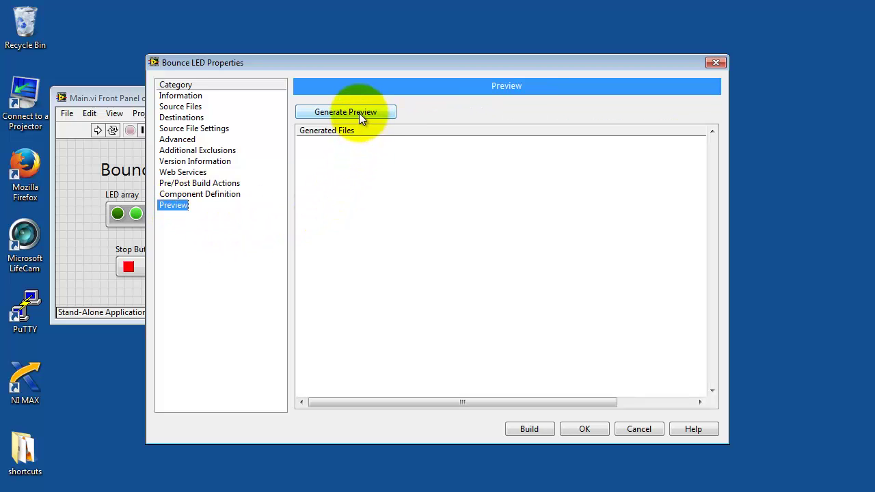
Generate the preview, turn off Copy error code files in Advanced, and regenerate the preview
click(359, 112)
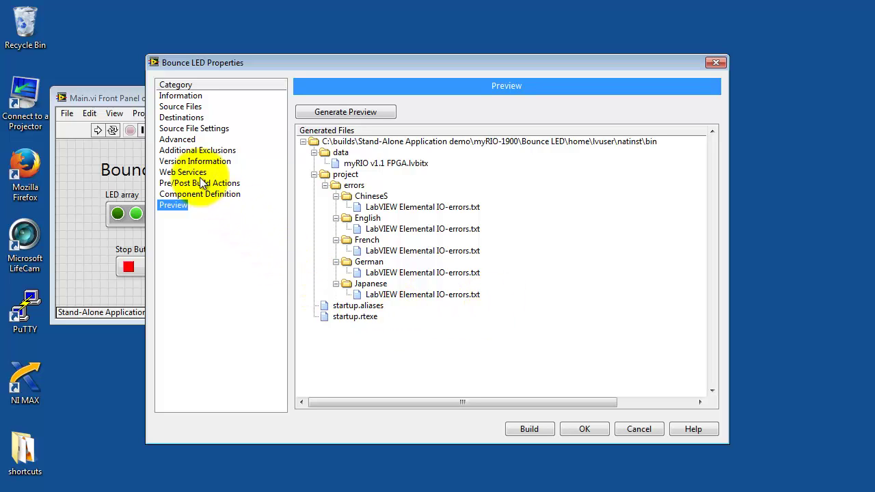
click(179, 140)
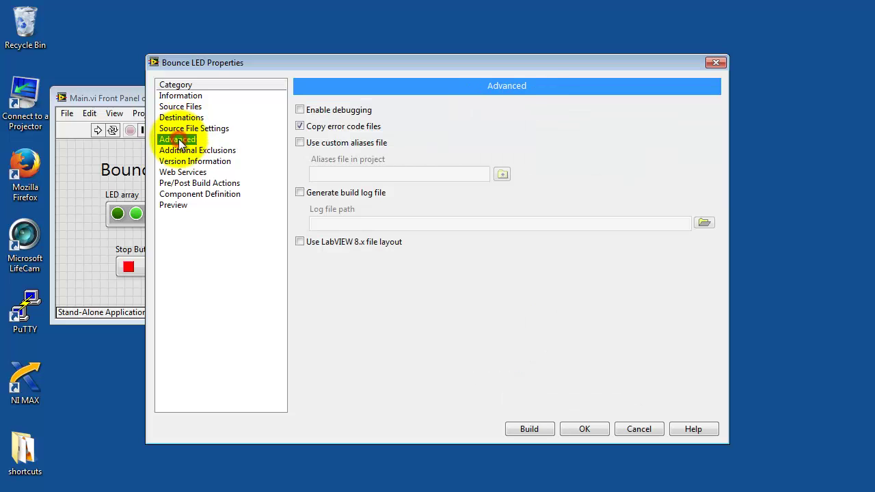
click(302, 127)
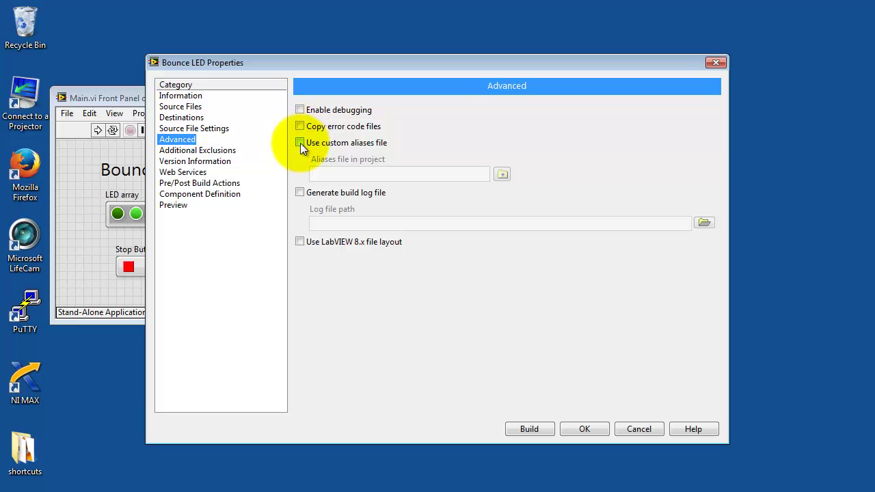
click(173, 207)
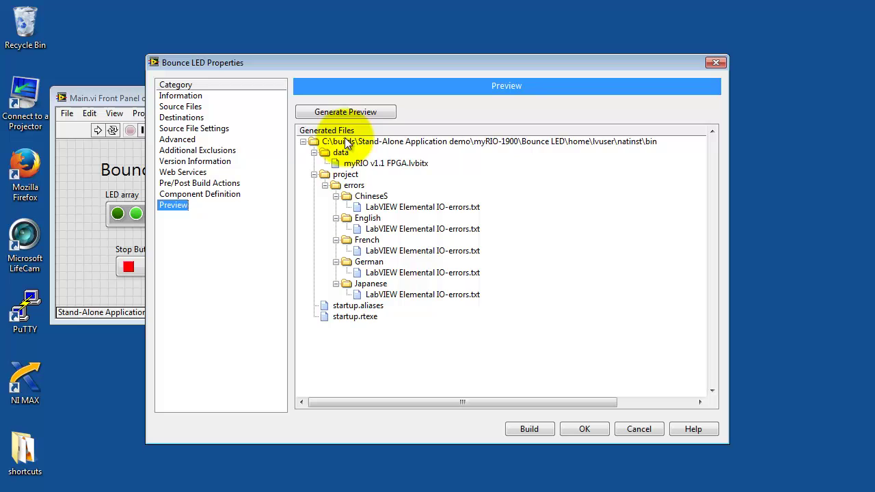
click(346, 113)
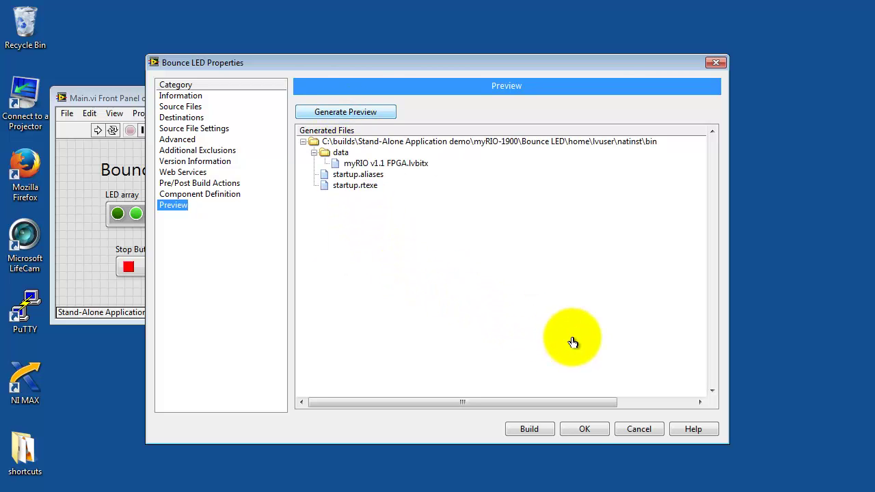
Build the Bounce LED application and set it as the startup build
click(530, 430)
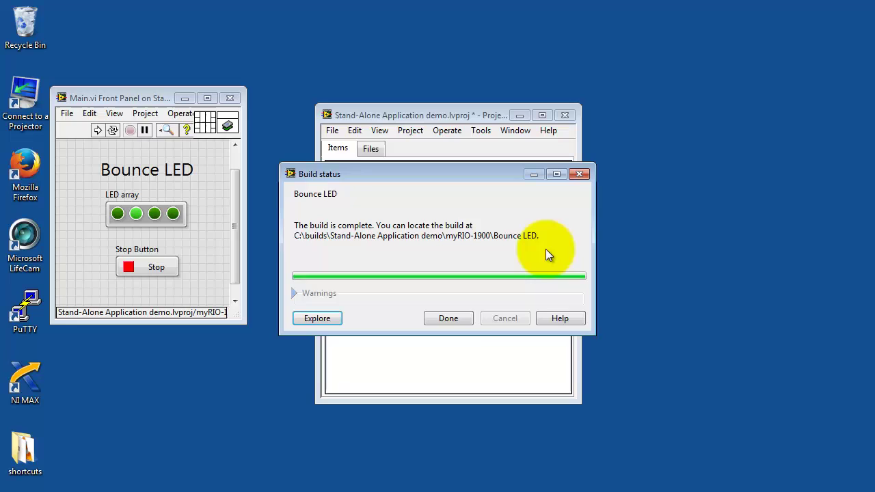
click(465, 319)
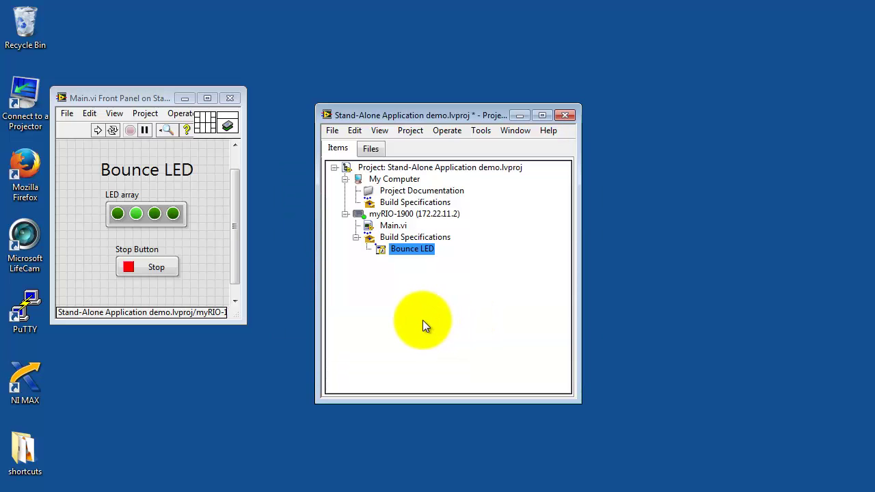
right_click(416, 251)
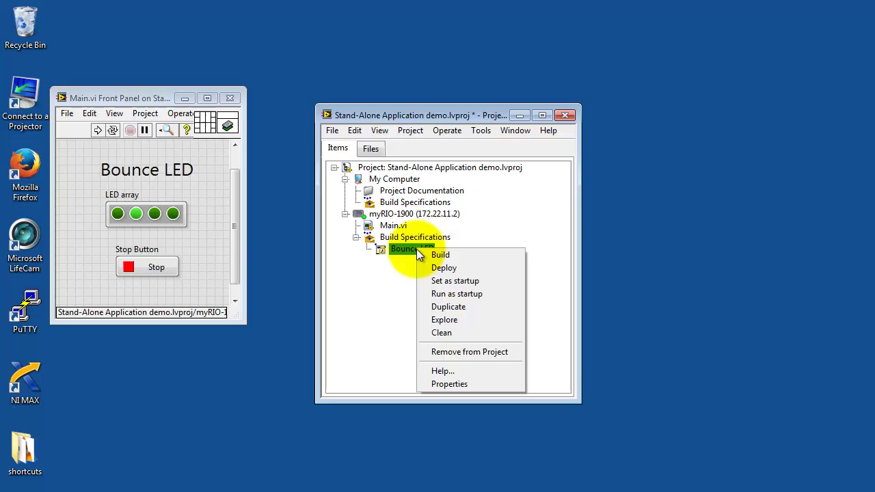
click(456, 281)
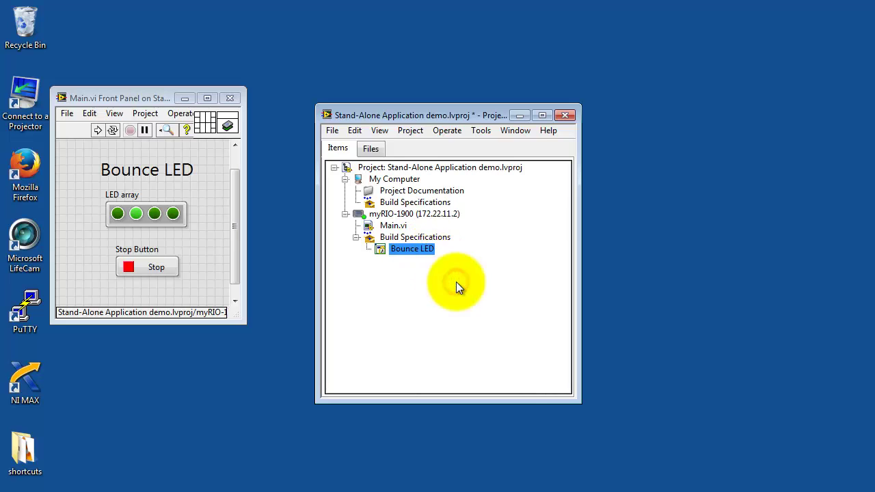
right_click(408, 248)
Explore the build output to home\lvuser\natinst\bin, confirming startup.rtexe, then launch Firefox
click(447, 319)
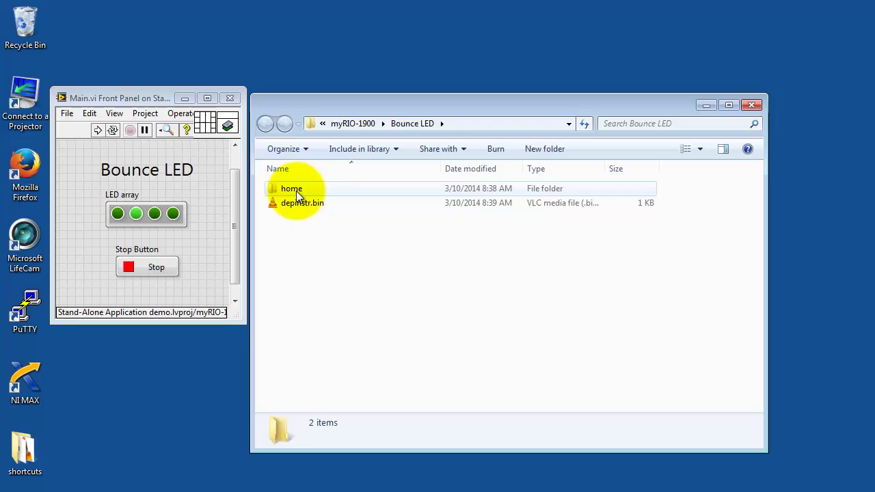
double_click(295, 190)
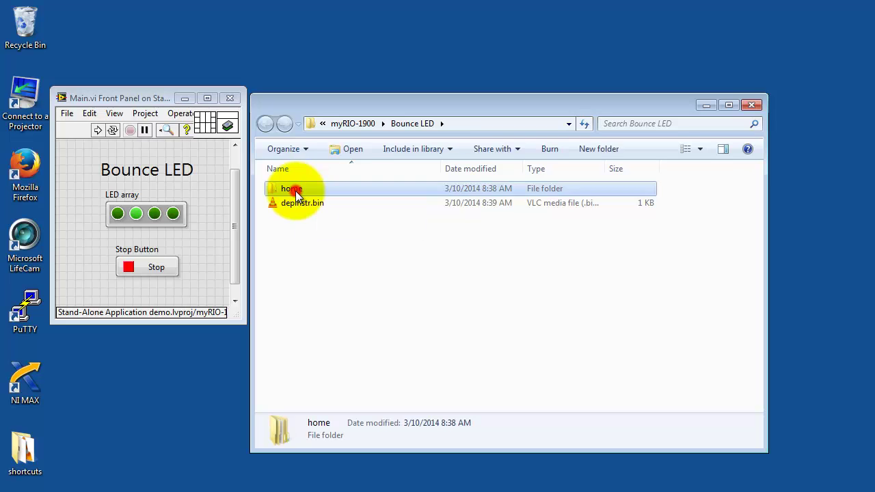
double_click(287, 193)
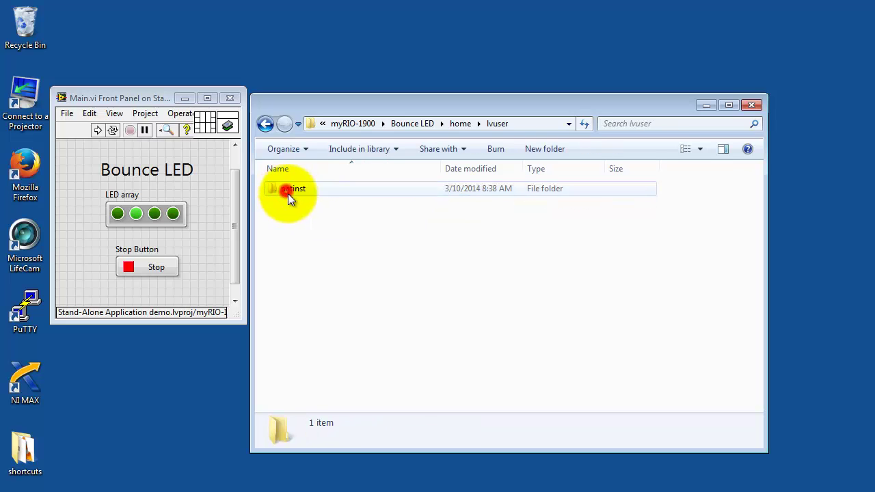
double_click(301, 191)
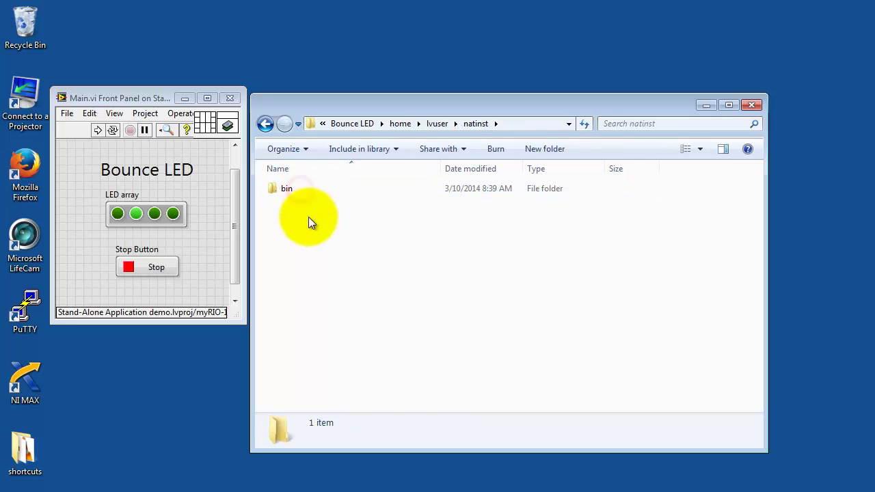
double_click(287, 190)
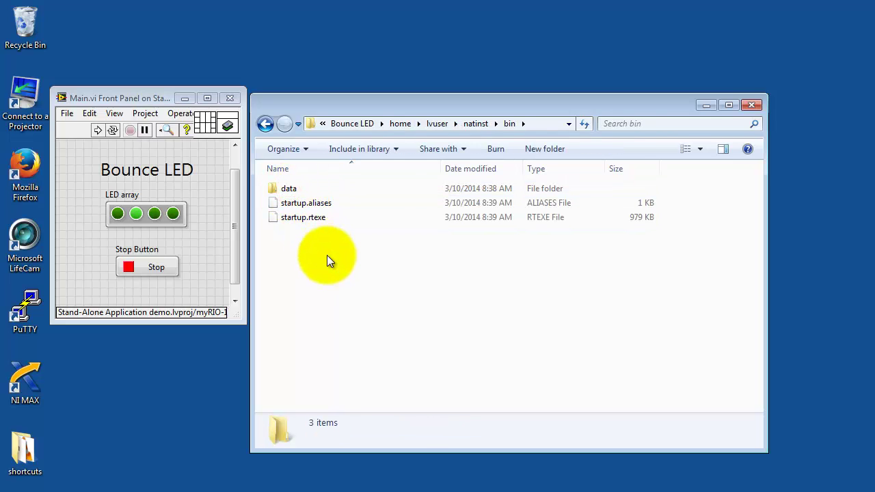
mouse_move(328, 224)
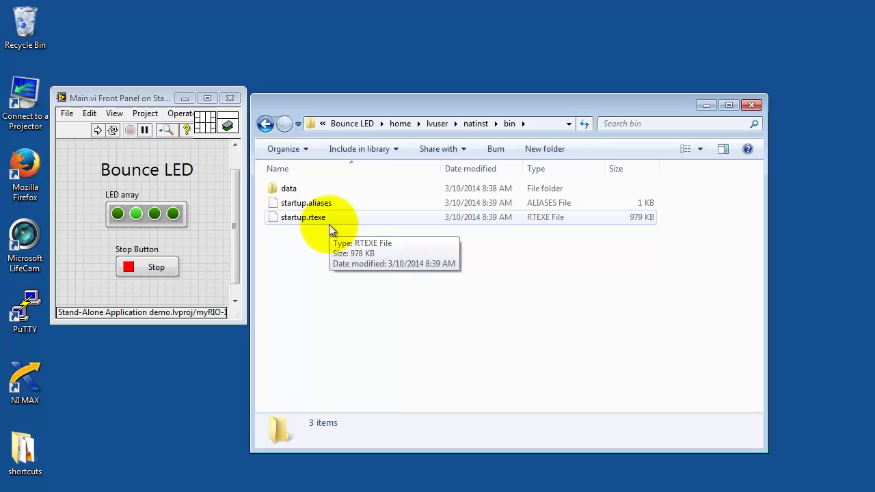
double_click(30, 172)
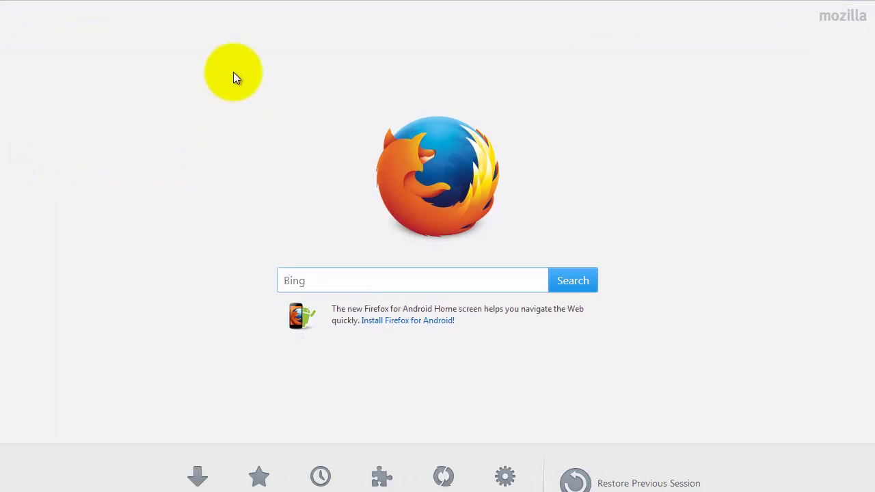
Browse to 172.22.11.2/files, sign in with the myRIO user name and password, and go full screen
mouse_move(153, 4)
click(128, 30)
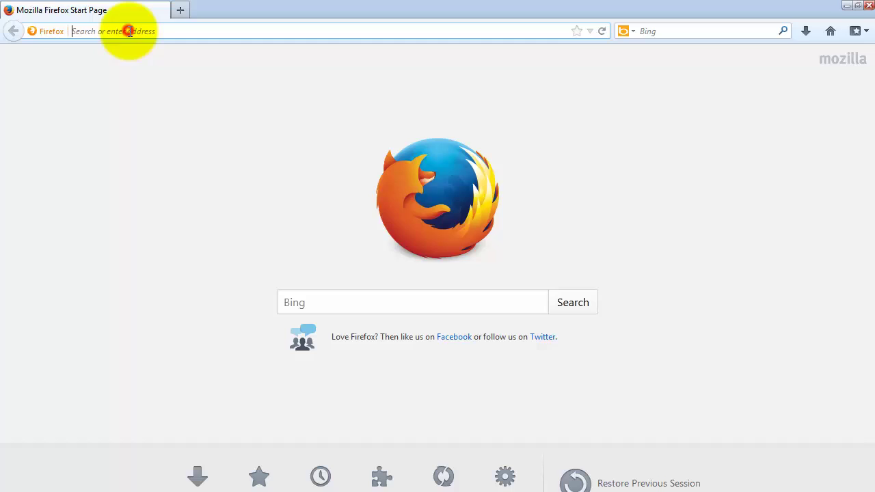
text(1)
text(72)
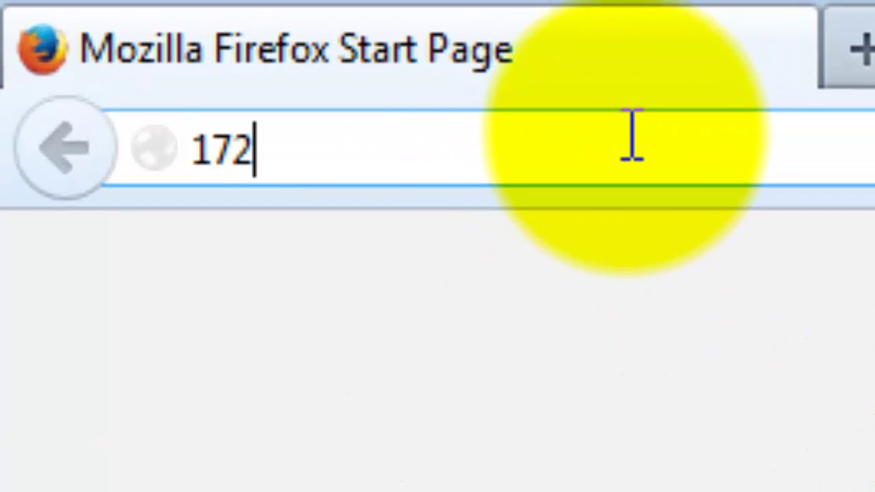
text(.22)
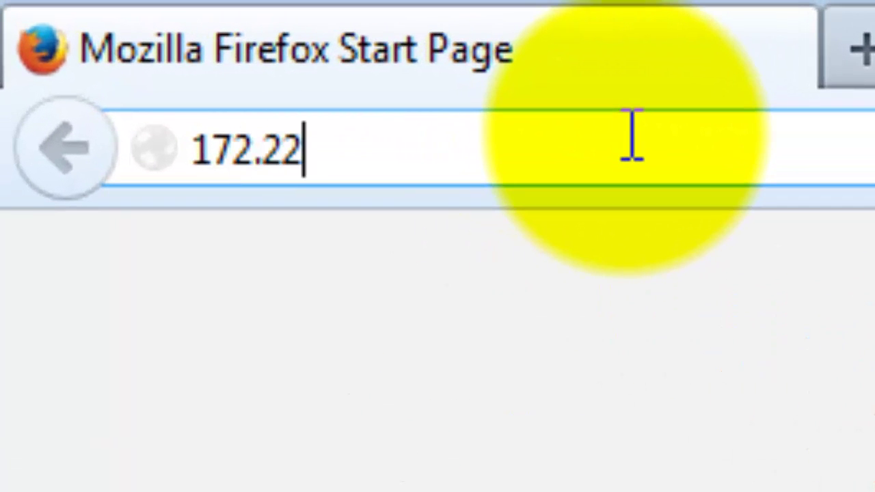
text(.11.2/)
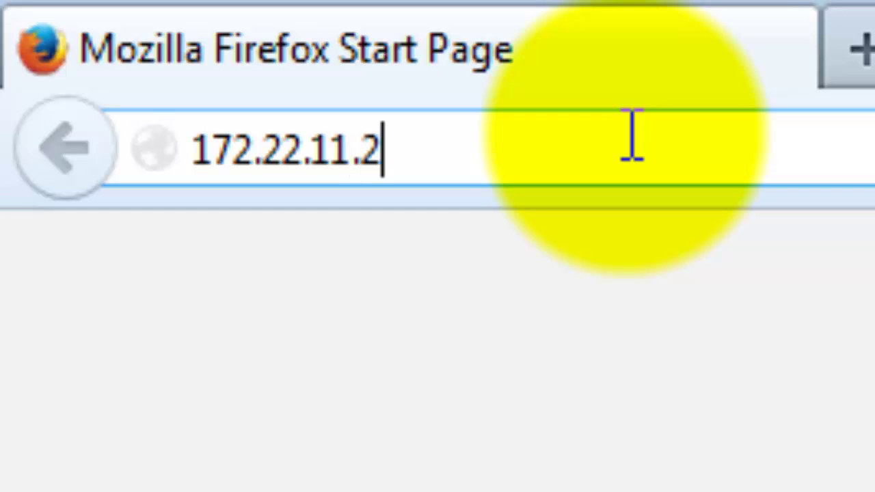
text(files)
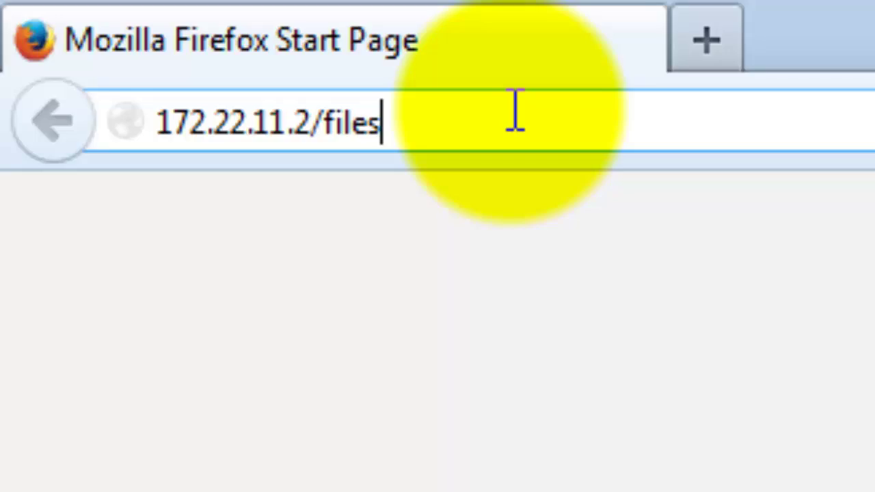
key(Return)
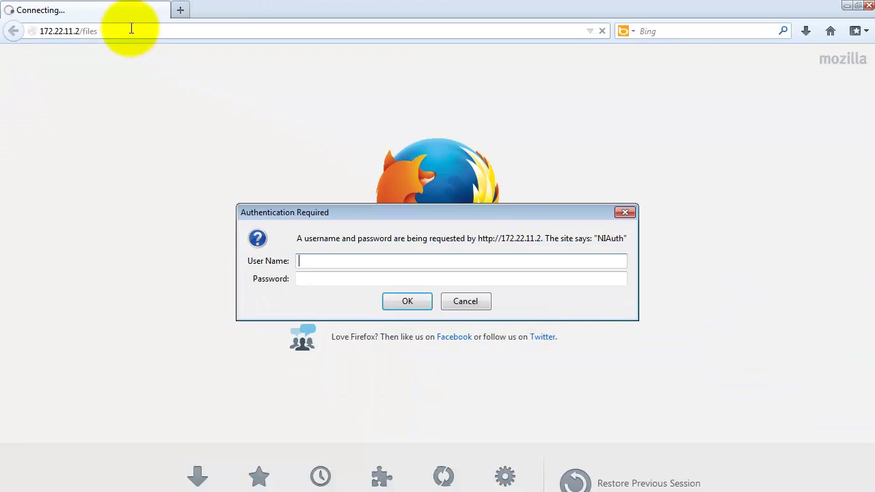
text(admin)
key(Tab)
text(password)
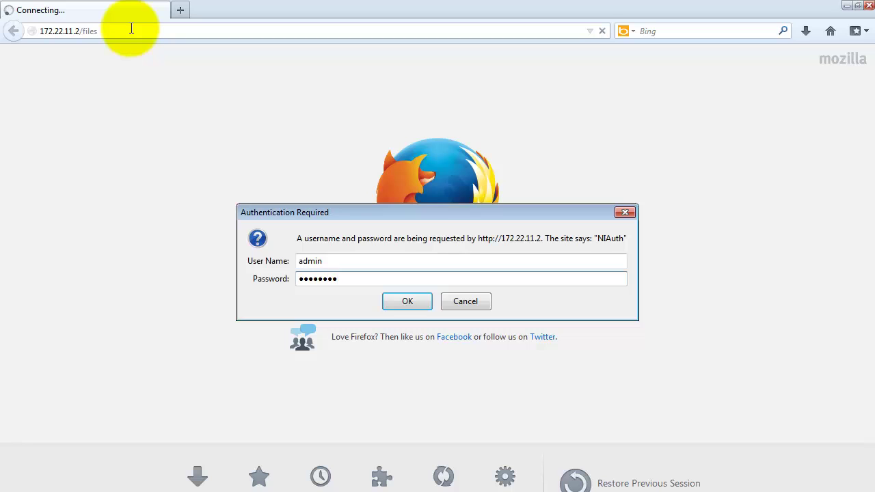
click(419, 303)
key(F11)
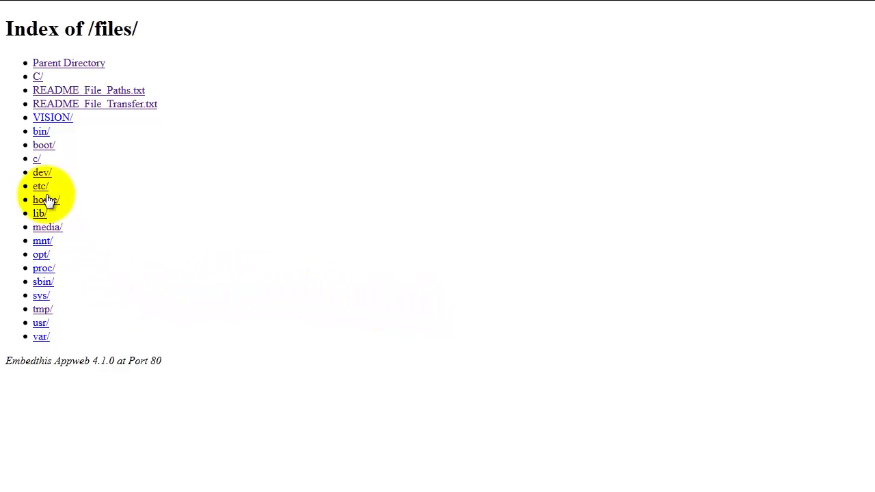
Navigate the myRIO's home/lvuser/natinst/bin folder, which holds only README_File_Paths.txt
click(45, 203)
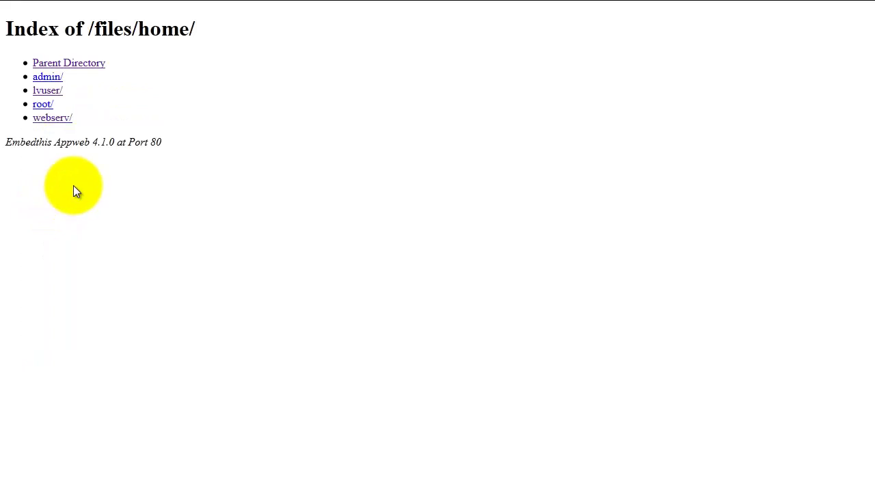
click(54, 96)
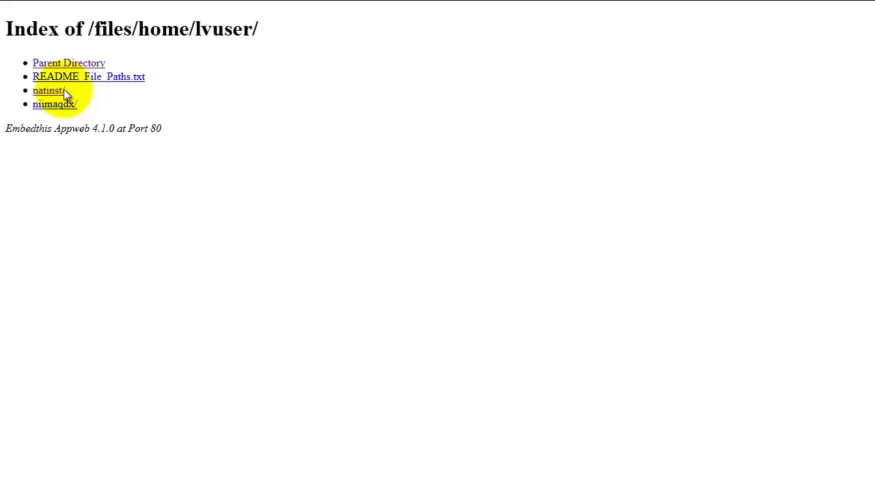
click(51, 93)
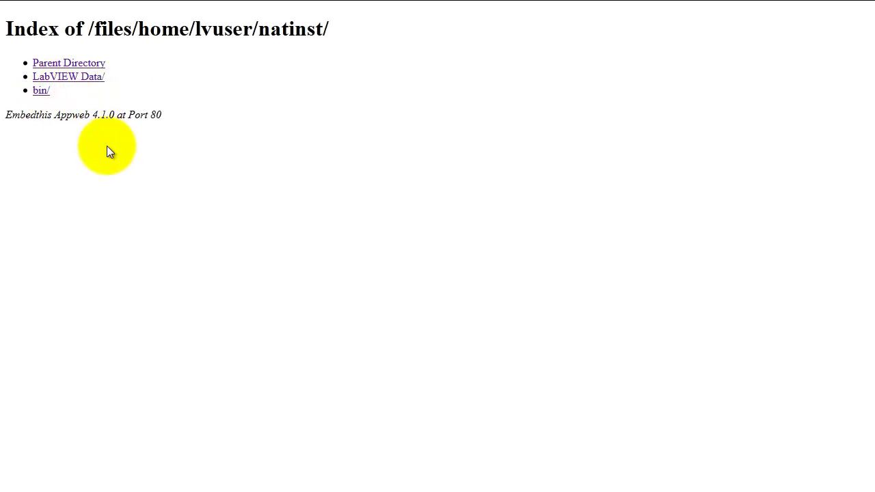
click(40, 91)
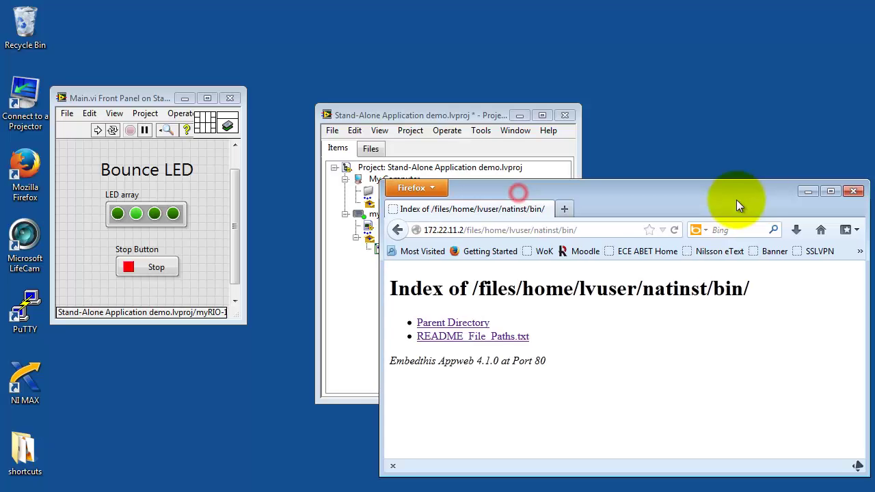
Deploy the Bounce LED build specification to the myRIO-1900 target
drag(736, 200, 721, 192)
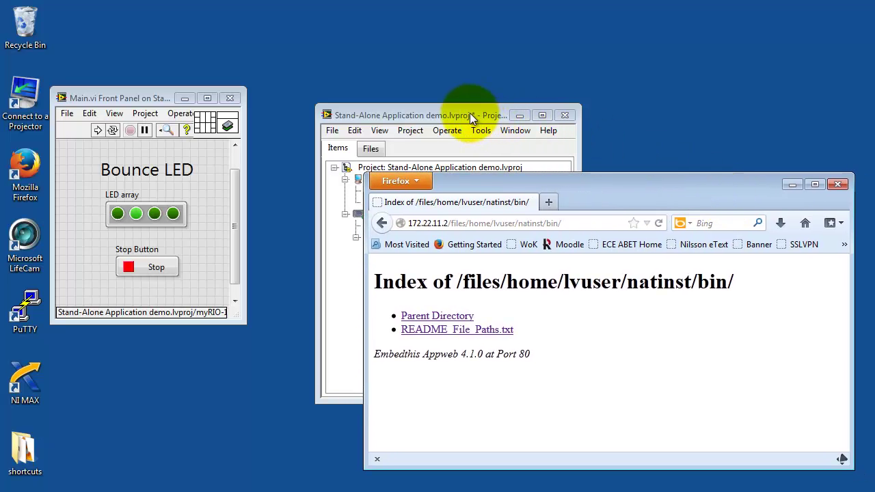
drag(470, 114, 433, 65)
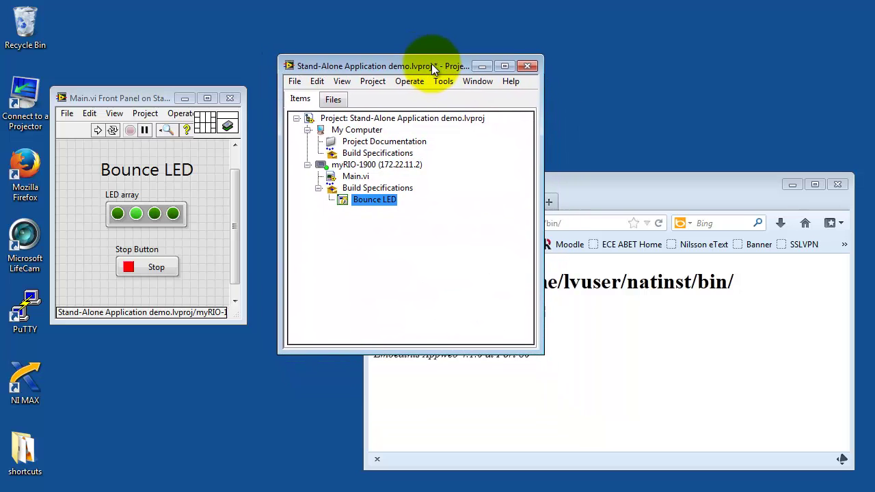
right_click(372, 199)
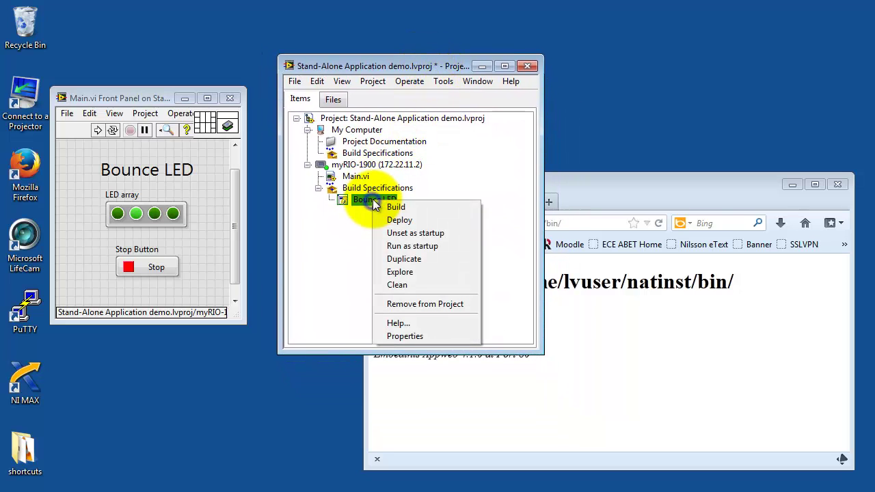
click(403, 220)
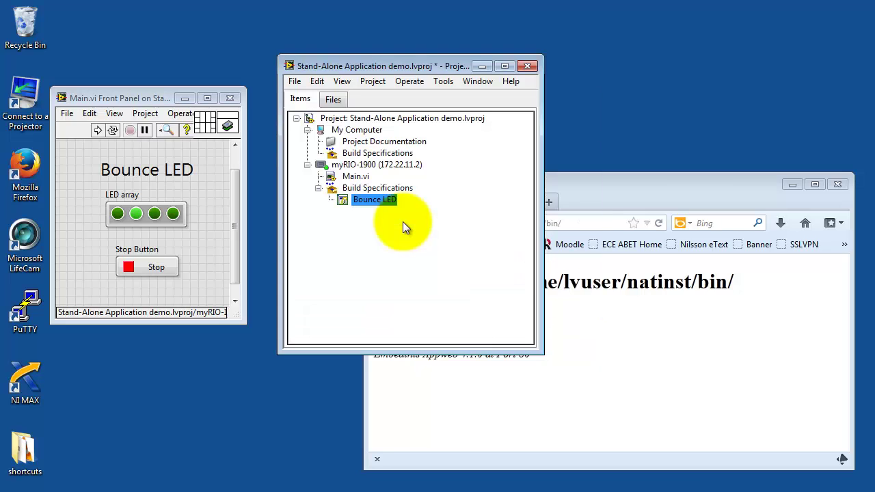
Refresh the myRIO's bin folder listing in Firefox to confirm startup.rtexe, startup.aliases and data/ appear
click(672, 180)
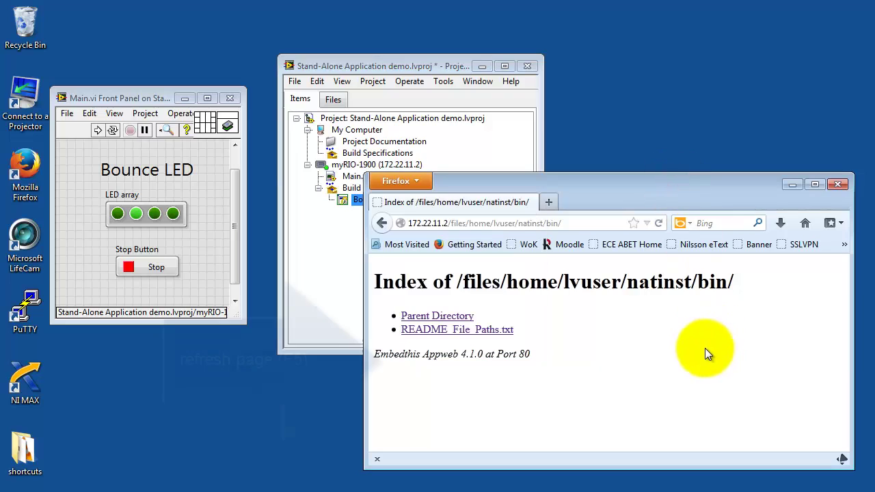
key(F5)
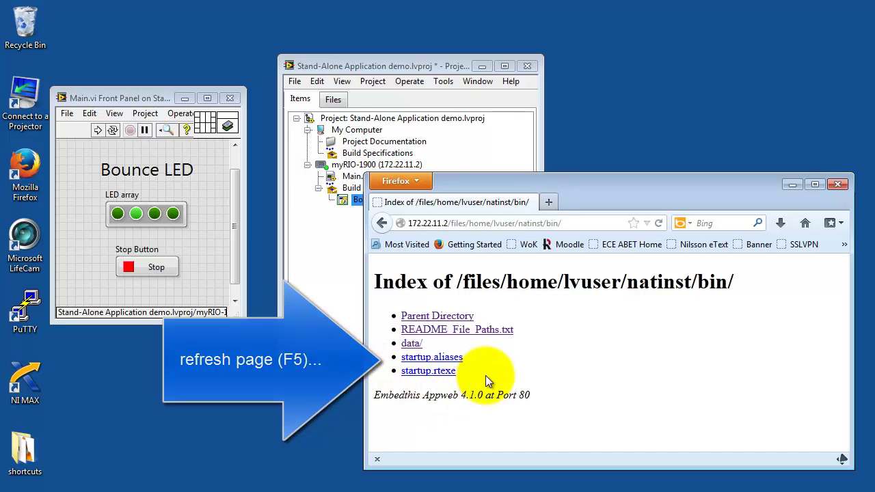
click(431, 67)
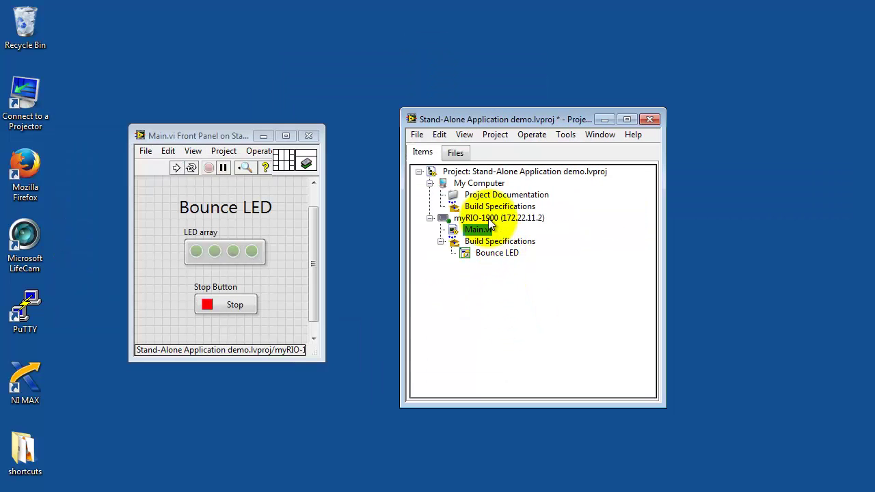
Restart the myRIO-1900 via Utilities > Restart and dismiss the USB Monitor prompt with Do Nothing
right_click(488, 218)
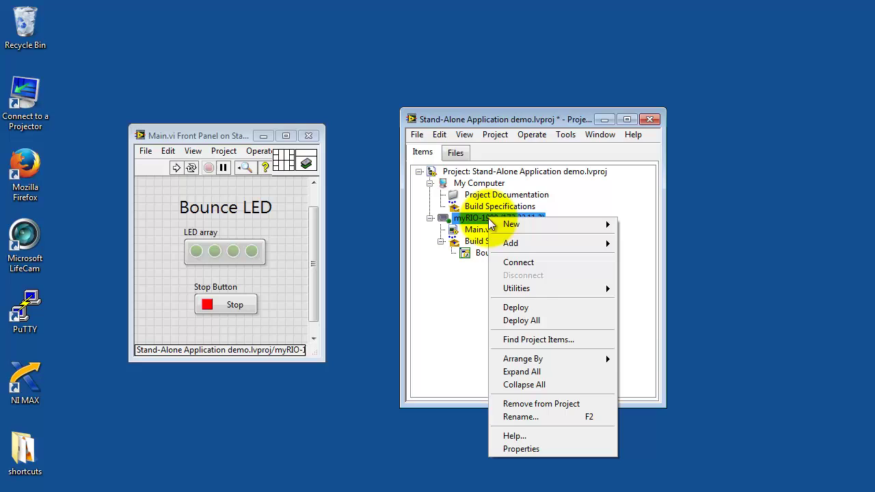
mouse_move(533, 294)
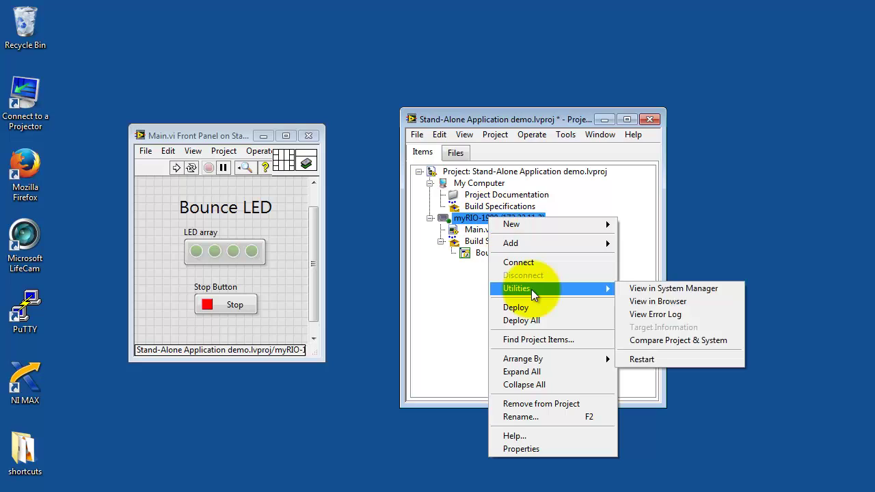
click(655, 361)
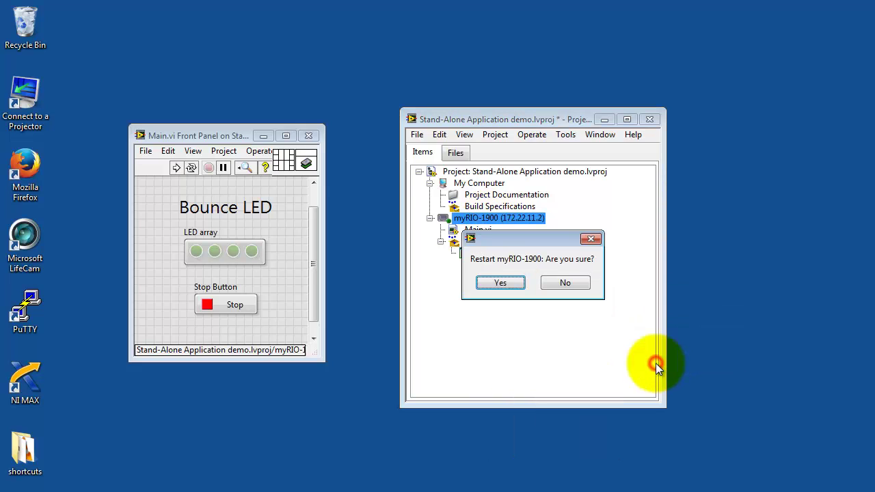
click(512, 284)
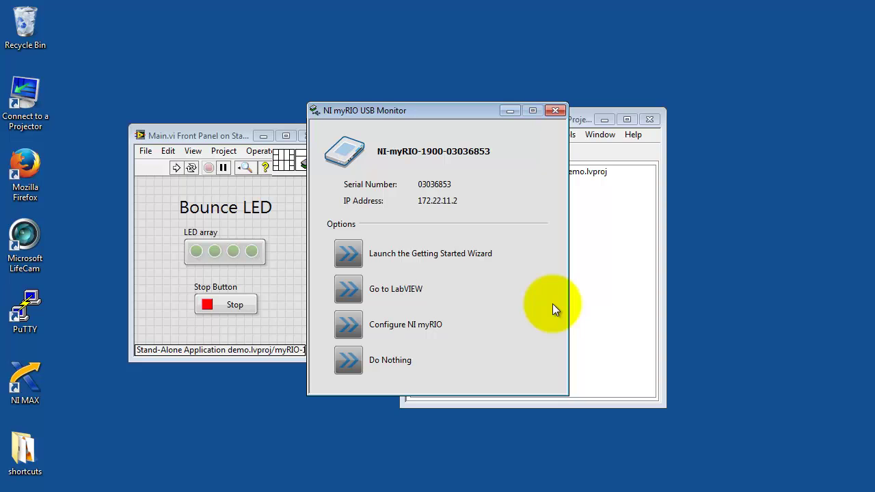
click(347, 361)
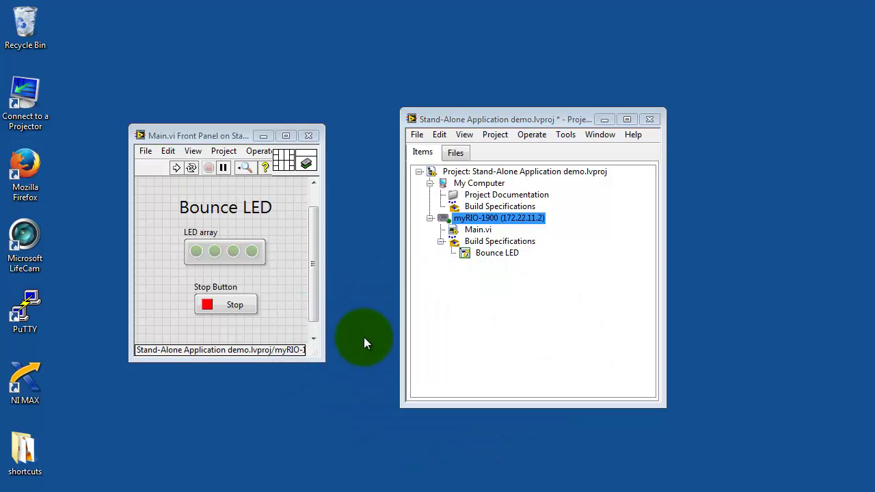
double_click(26, 169)
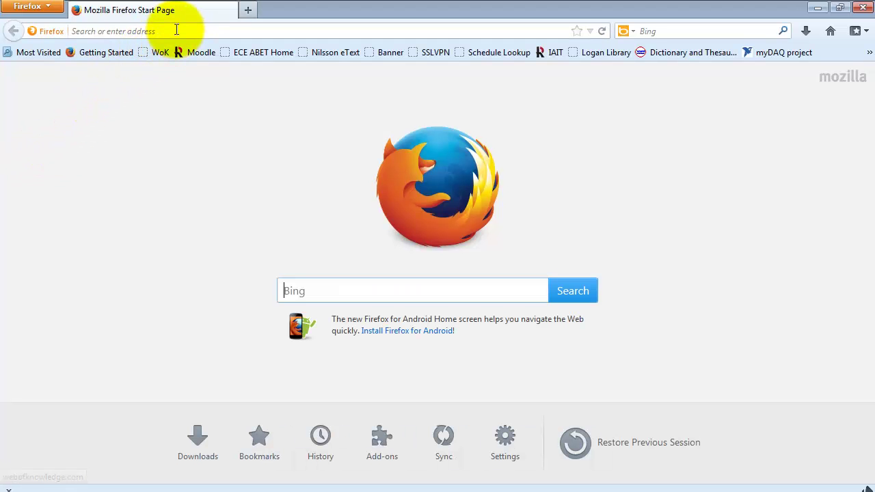
At 172.22.11.2's web configuration, check Disable RT Startup App under Startup Settings and save
click(176, 29)
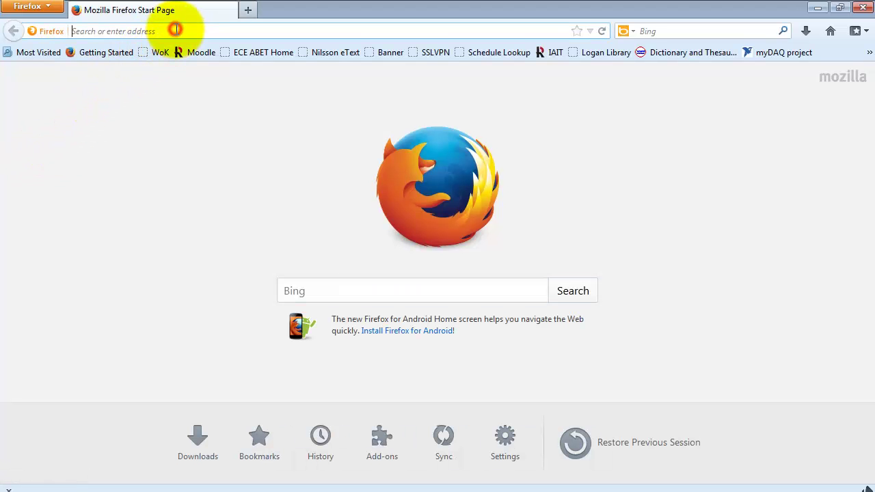
text(172.22.11.2)
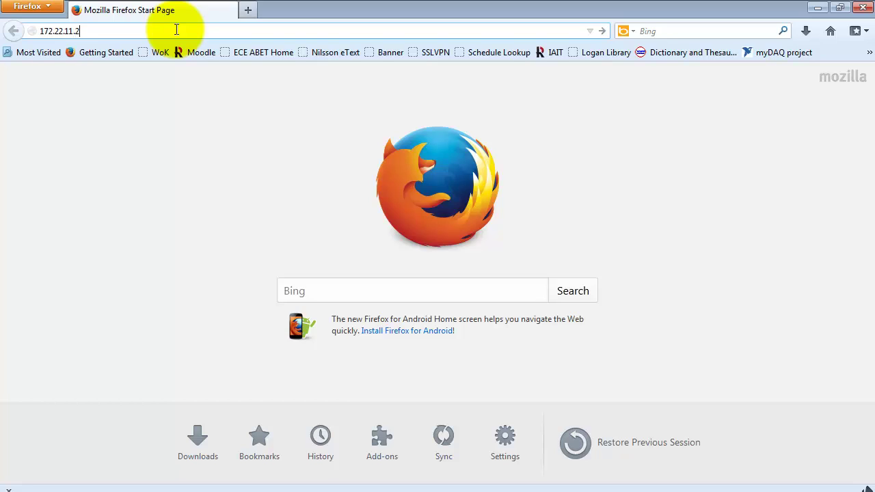
key(Return)
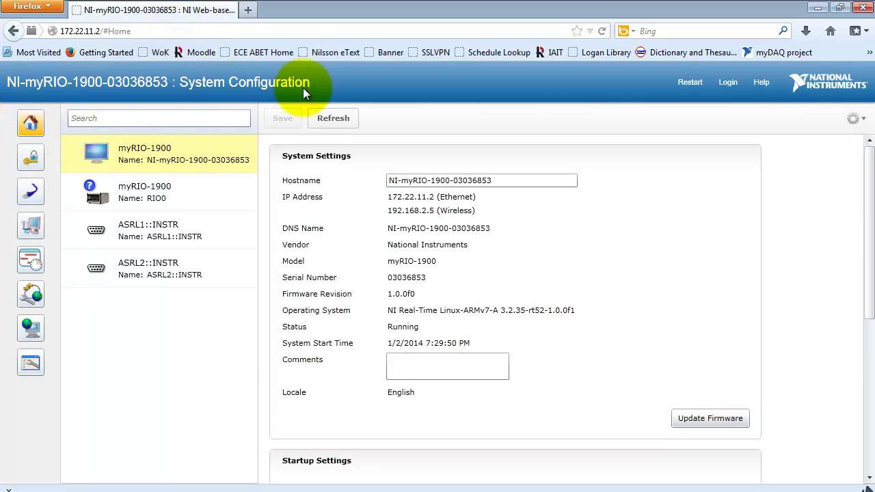
drag(869, 164, 870, 274)
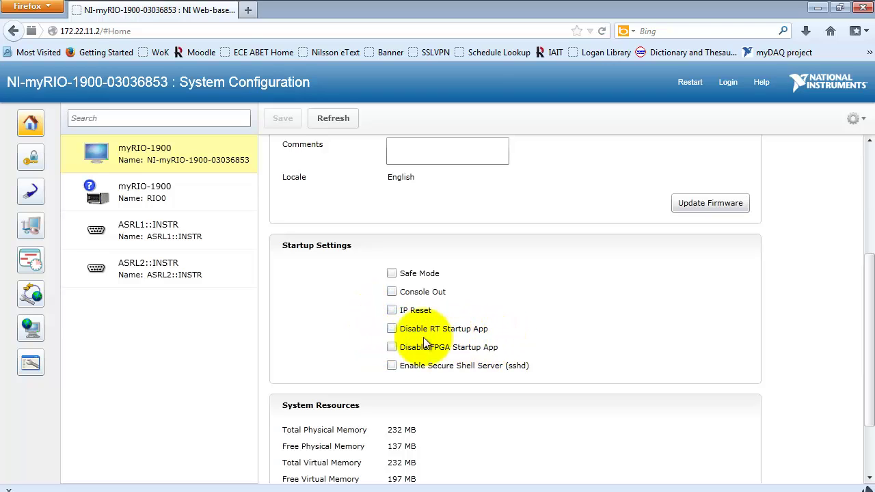
click(392, 330)
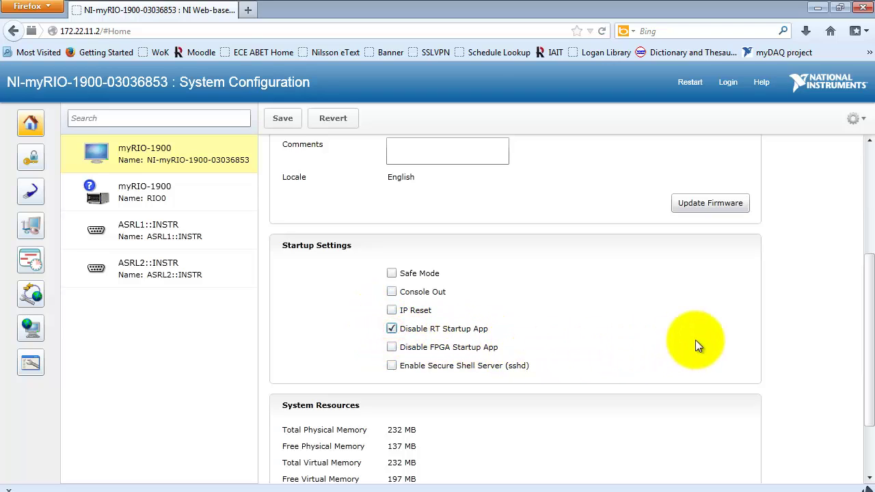
click(283, 119)
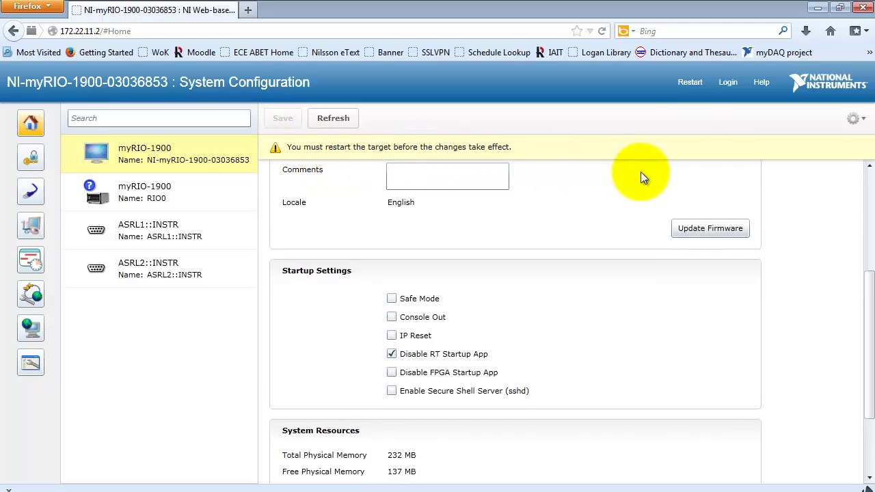
Restart the myRIO from the web page, dismiss the USB Monitor prompt, and minimize Firefox
click(689, 82)
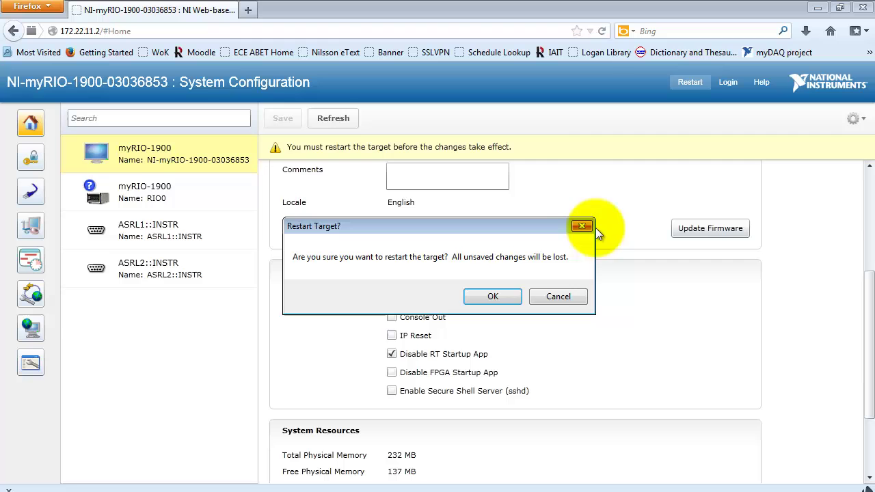
click(497, 295)
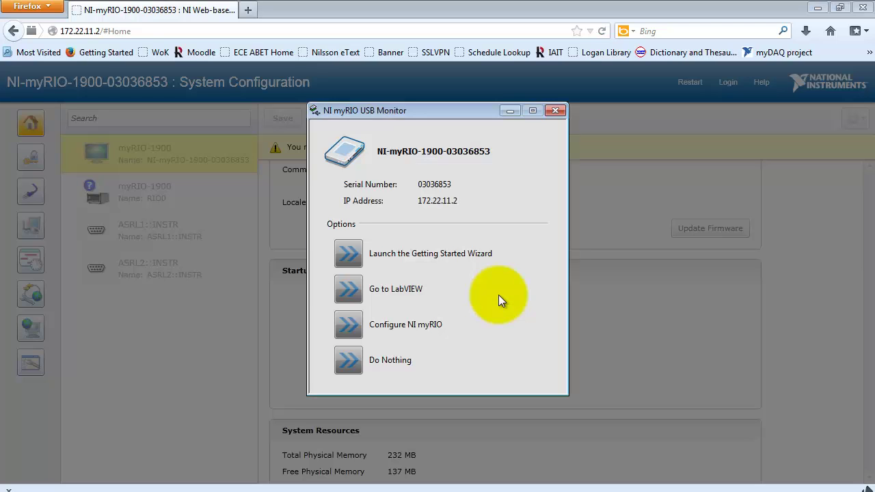
click(354, 362)
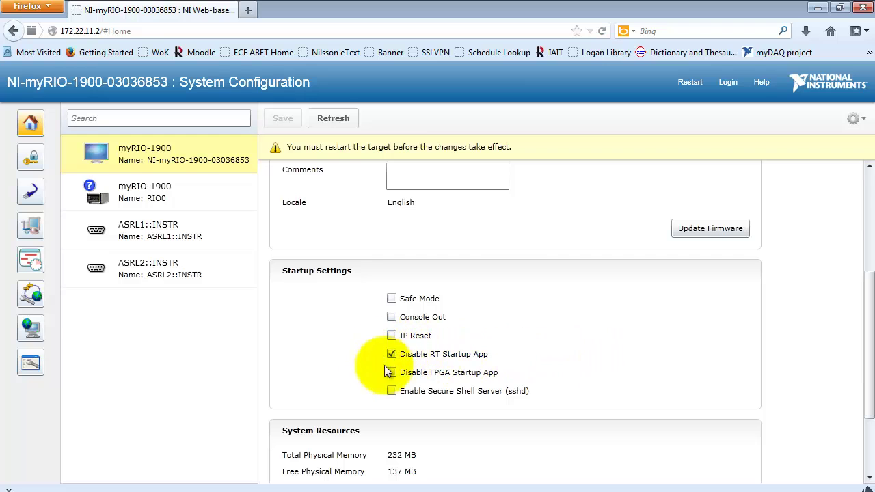
click(819, 10)
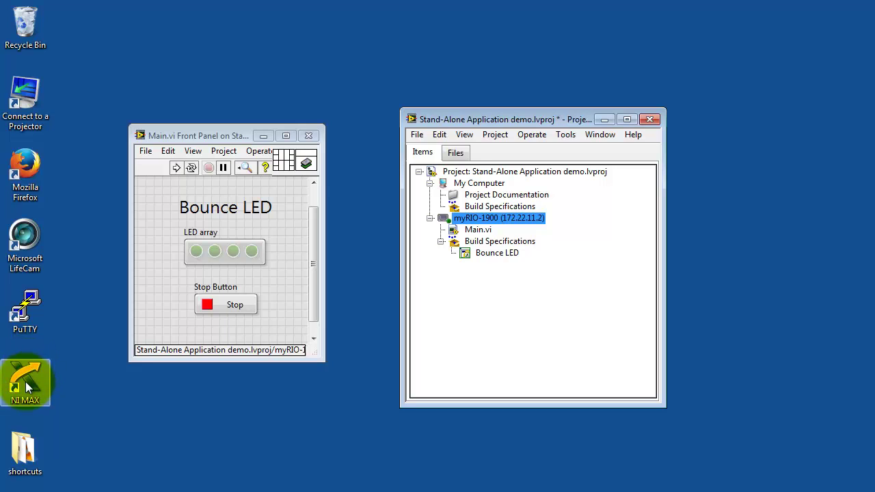
double_click(26, 381)
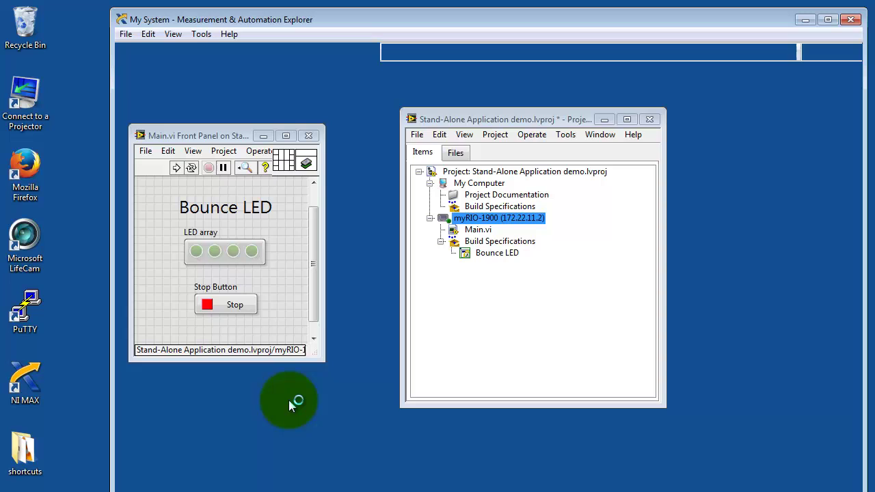
click(289, 400)
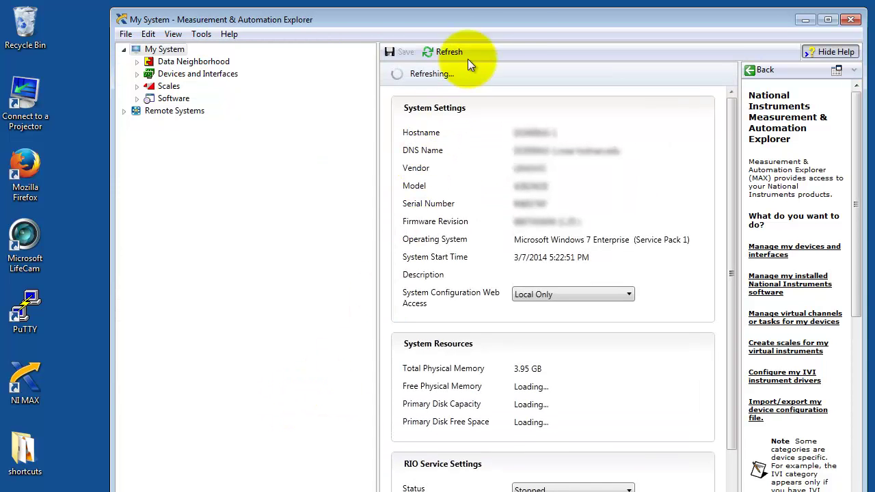
click(519, 20)
double_click(520, 21)
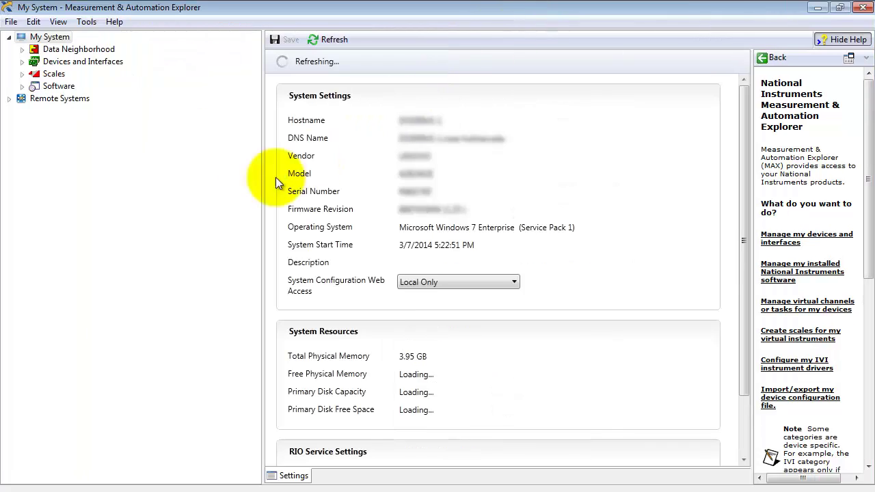
click(9, 99)
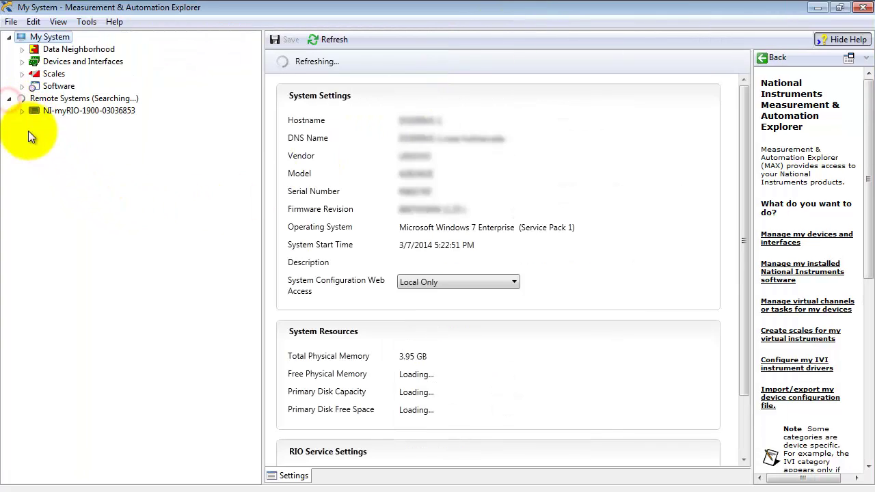
click(85, 111)
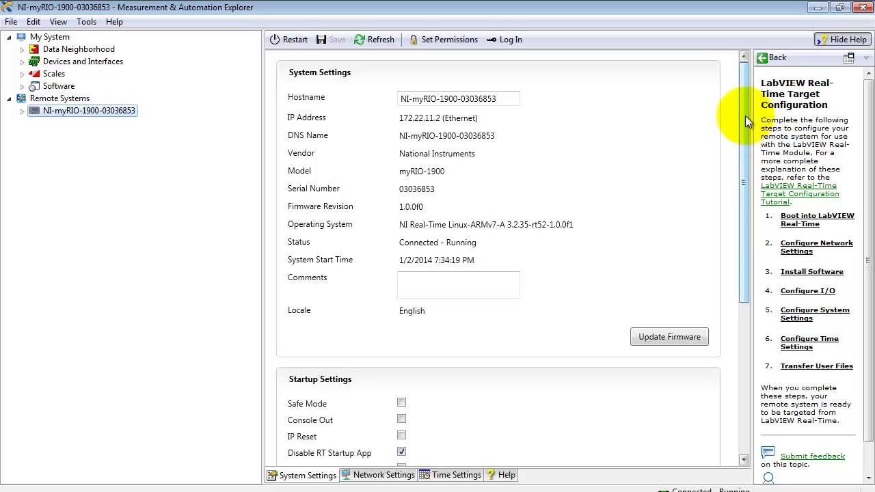
Uncheck Disable RT Startup App in Startup Settings, save, and accept restarting the myRIO
drag(745, 115, 740, 220)
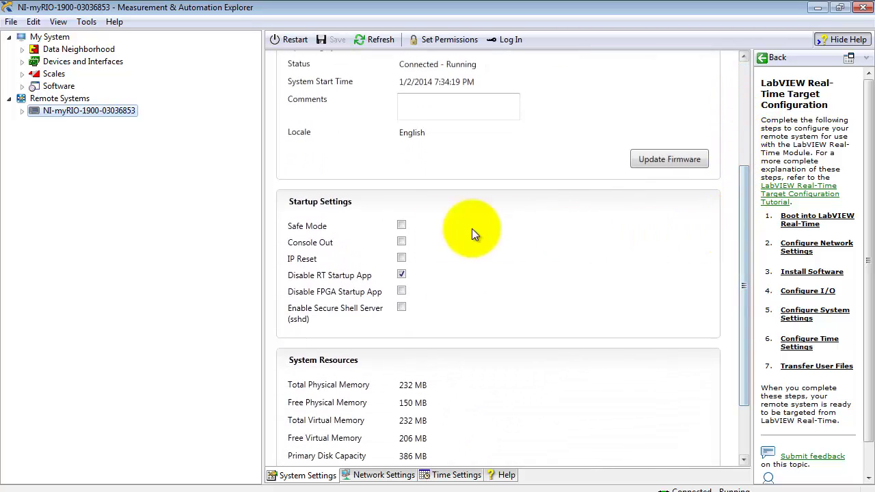
click(402, 275)
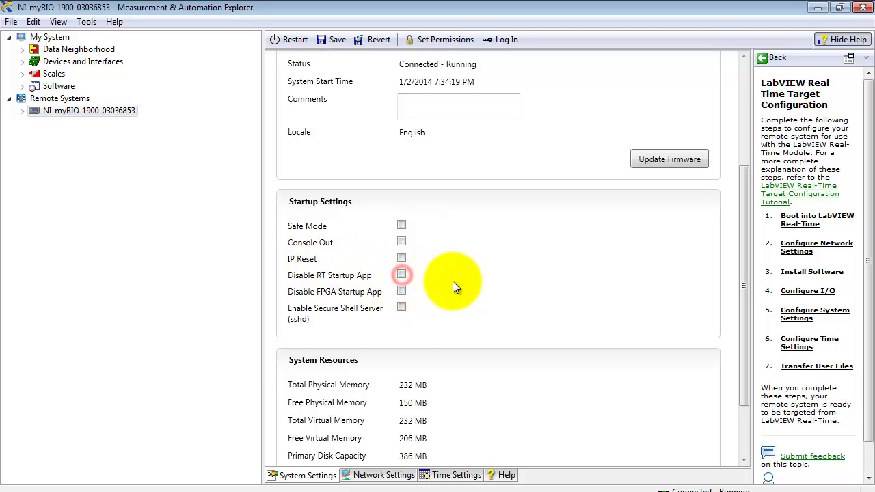
click(337, 39)
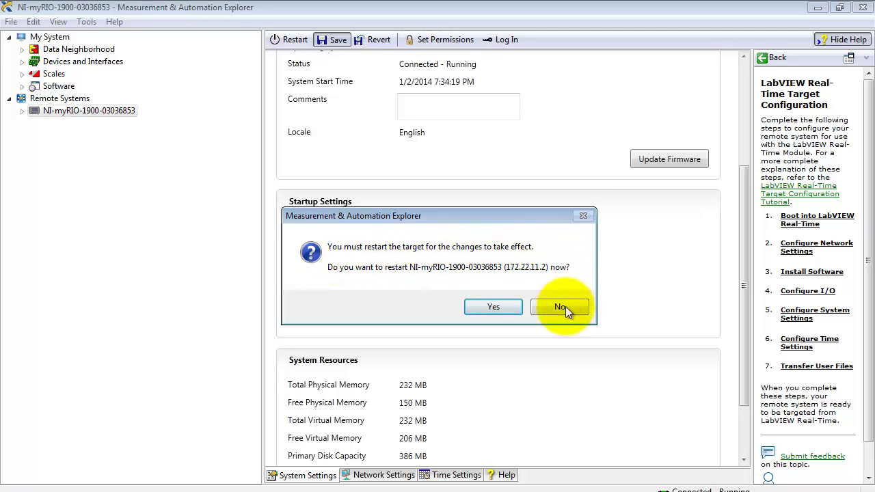
click(502, 308)
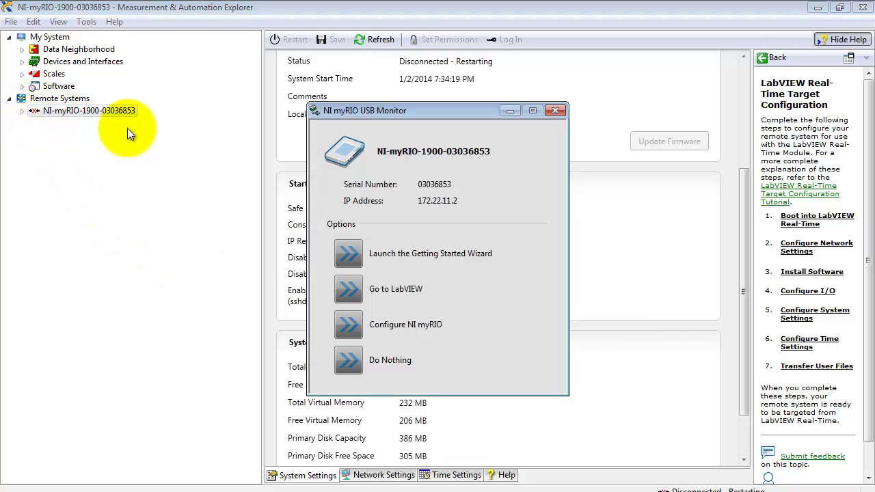
Choose Do Nothing in the NI myRIO USB Monitor while the target restarts
click(348, 364)
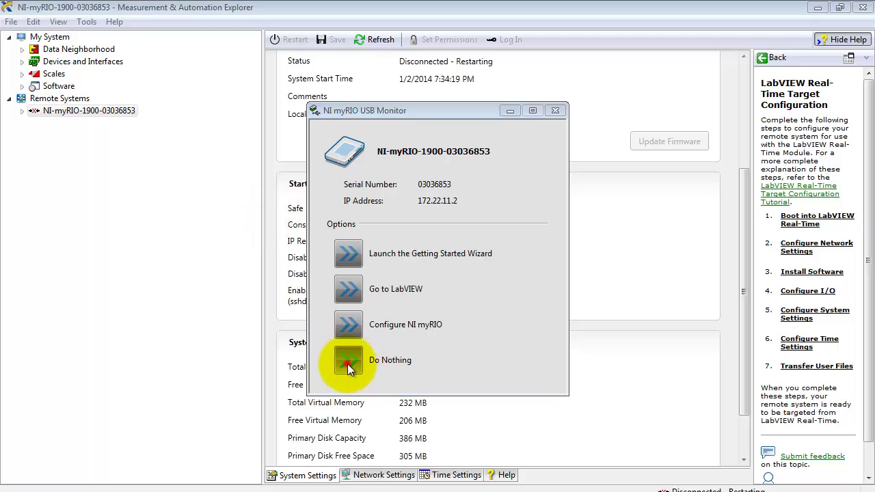